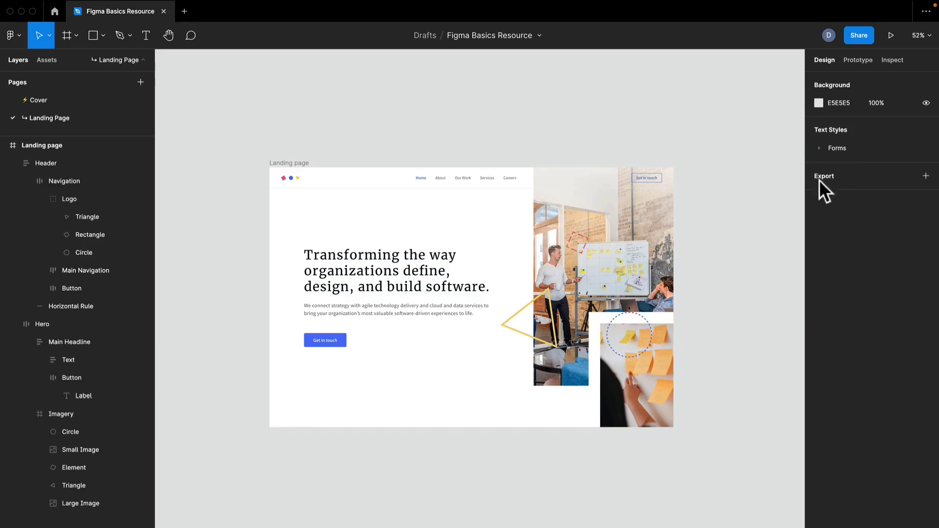
- Select the Landing page frame and dismiss the notice about what's new in auto layout
scroll(558, 306, up, 3)
scroll(553, 298, up, 5)
scroll(551, 294, down, 3)
drag(527, 288, 545, 297)
drag(263, 110, 328, 116)
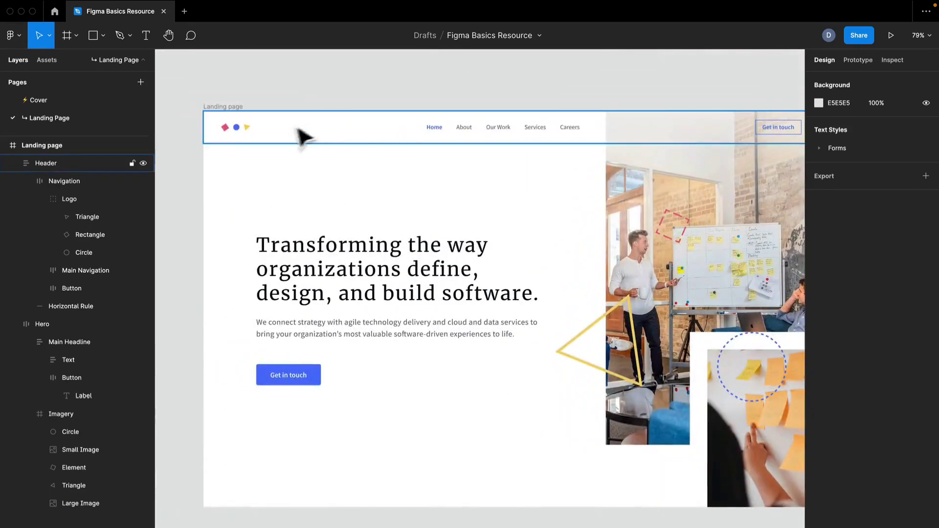
click(235, 107)
drag(474, 215, 400, 126)
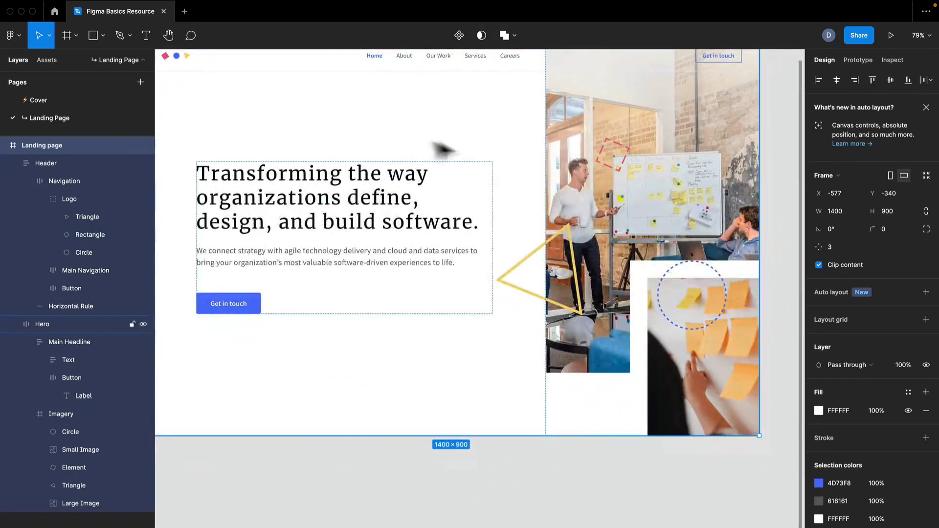
click(925, 107)
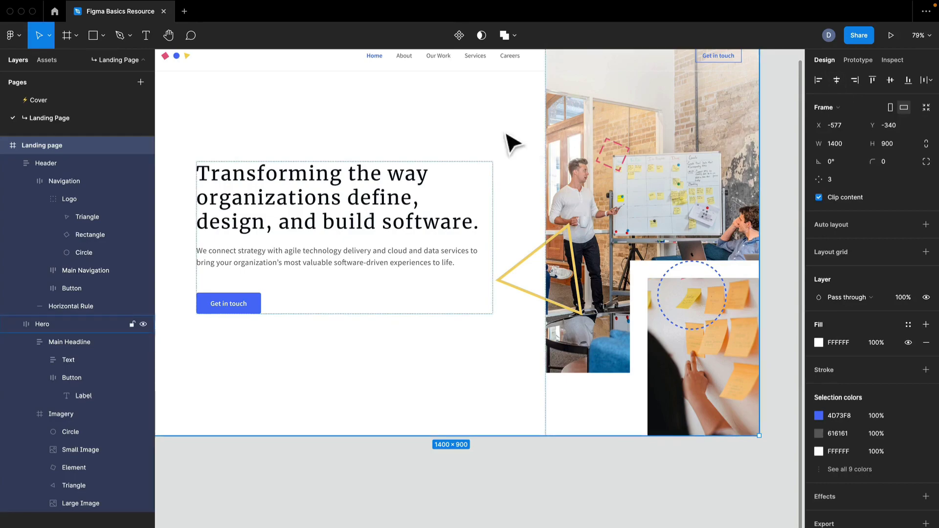
- Place a copy of the Main Headline block on the empty canvas above the landing page
drag(463, 267, 523, 349)
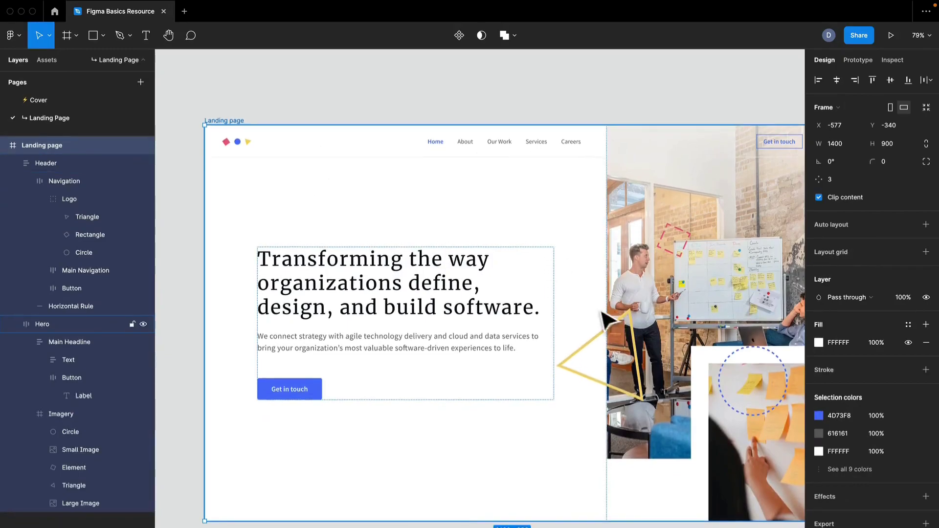
drag(603, 318, 558, 289)
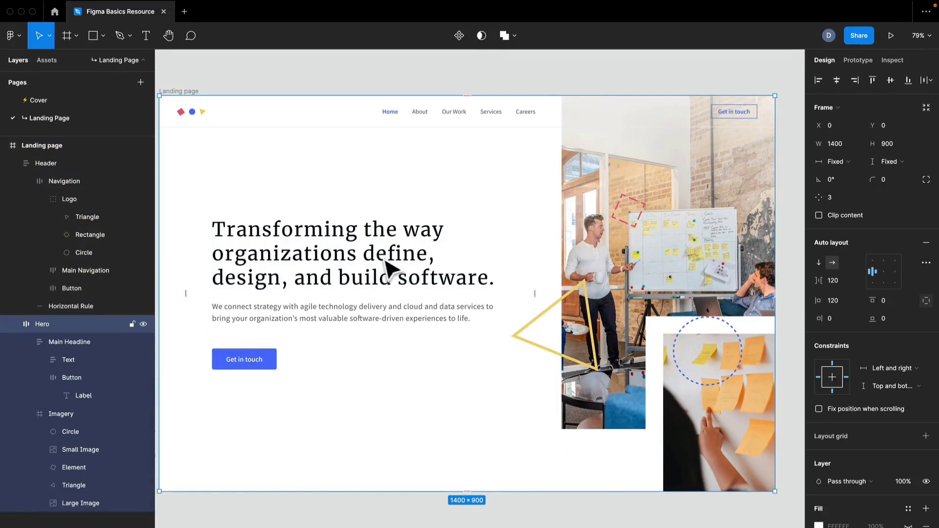
click(389, 268)
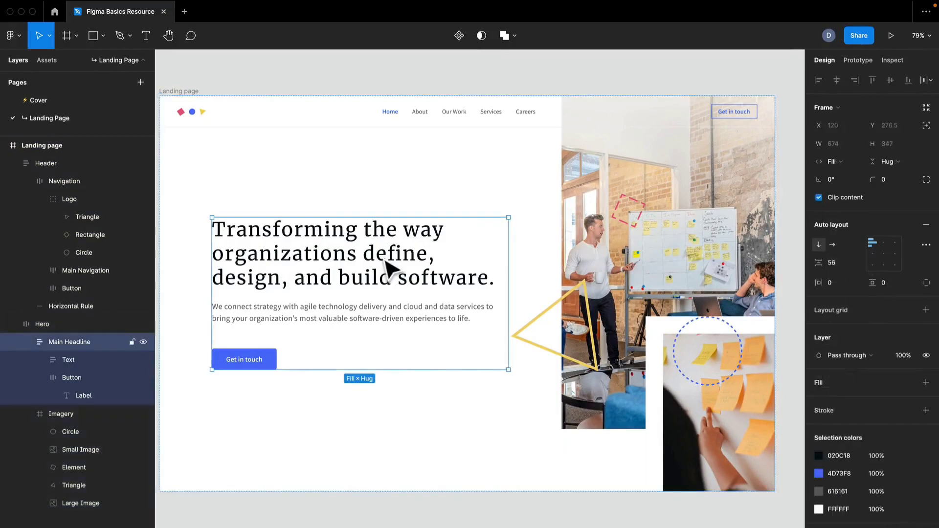
drag(416, 264, 431, 105)
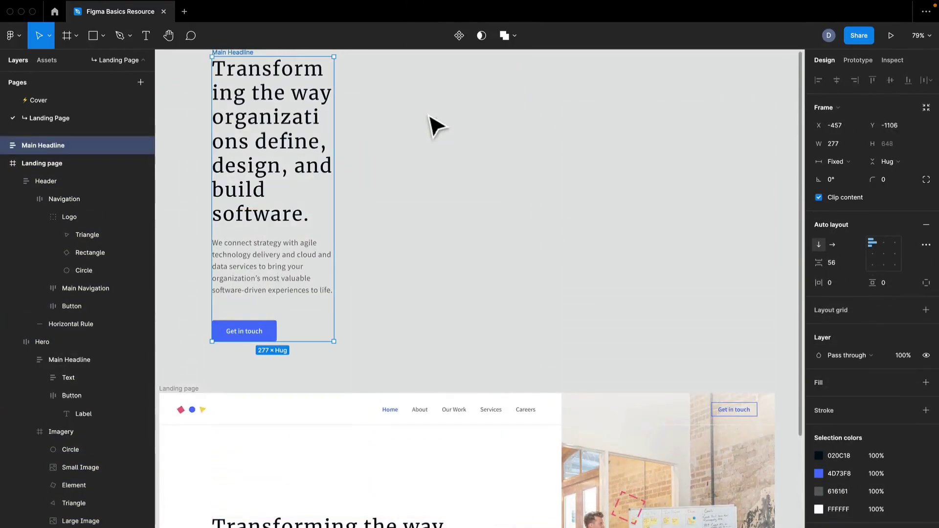
- Ungroup the copied Main Headline block completely and spread its heading, paragraph and button apart side by side on the canvas
key(shift+super+g)
click(410, 223)
click(282, 190)
drag(356, 197, 253, 158)
key(shift+super+g)
click(537, 211)
drag(362, 269, 376, 165)
drag(238, 327, 553, 166)
- Align the copied heading, paragraph and button by their top edges, and undo a trial alignment of their horizontal centers
scroll(589, 266, up, 4)
drag(672, 462, 176, 214)
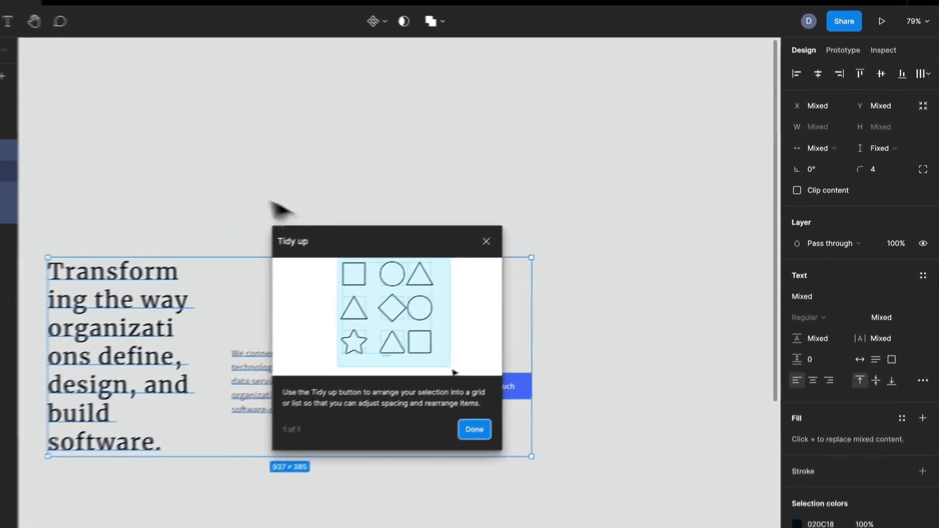
click(472, 246)
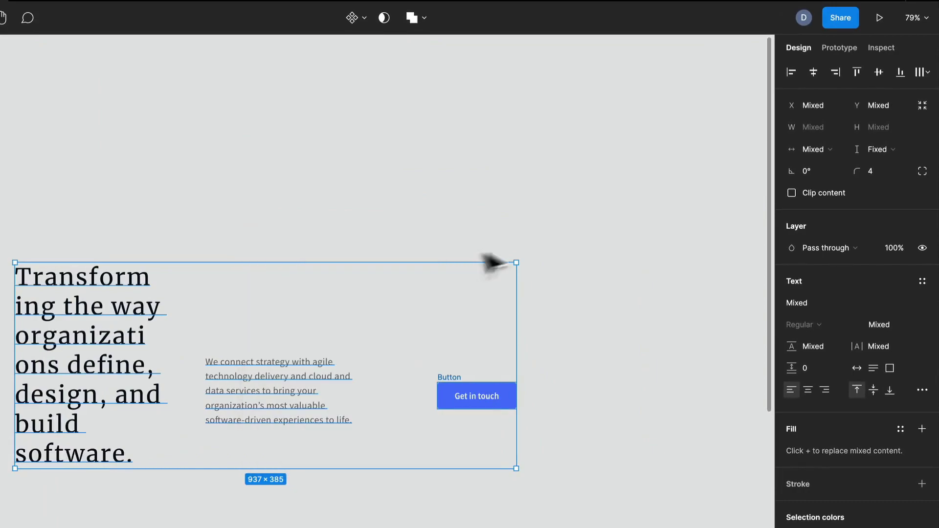
click(856, 72)
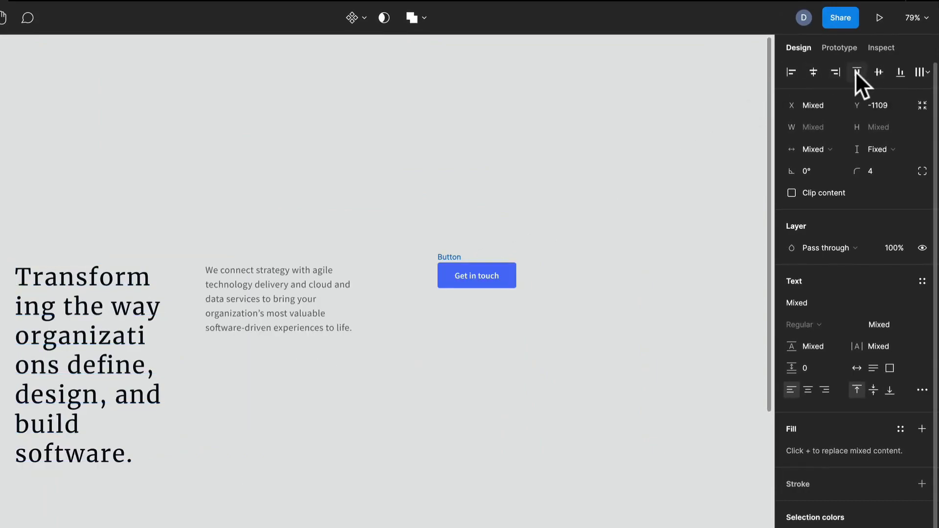
click(811, 72)
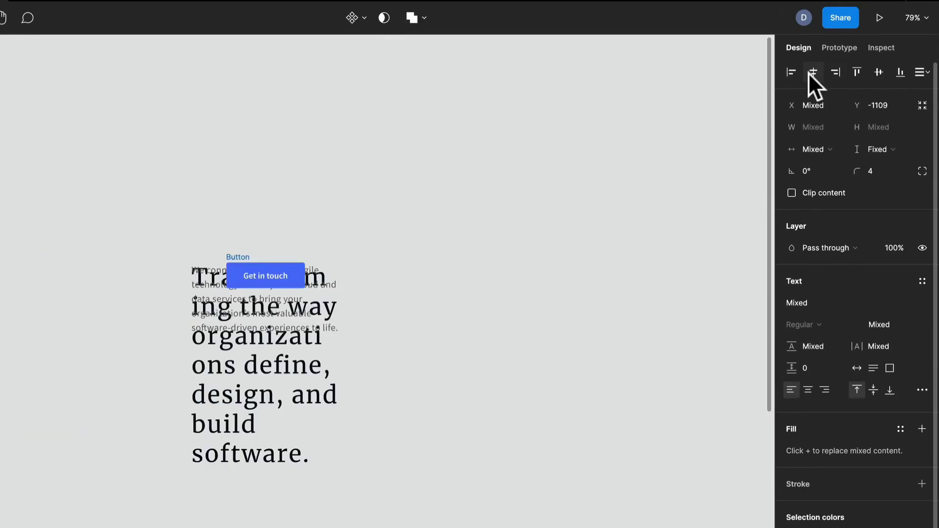
key(super+z)
- Distribute the horizontal spacing between the copied heading, paragraph and button, and align them by their bottom edges
click(927, 72)
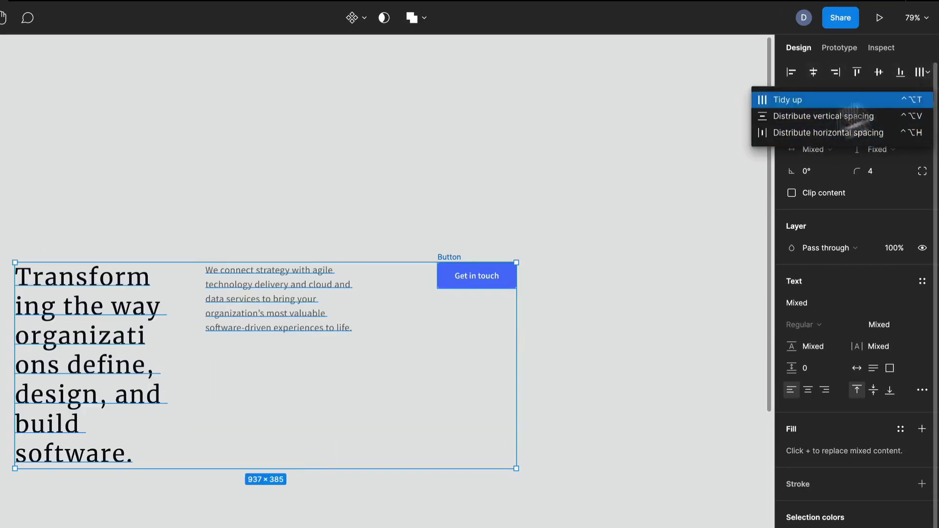
click(807, 133)
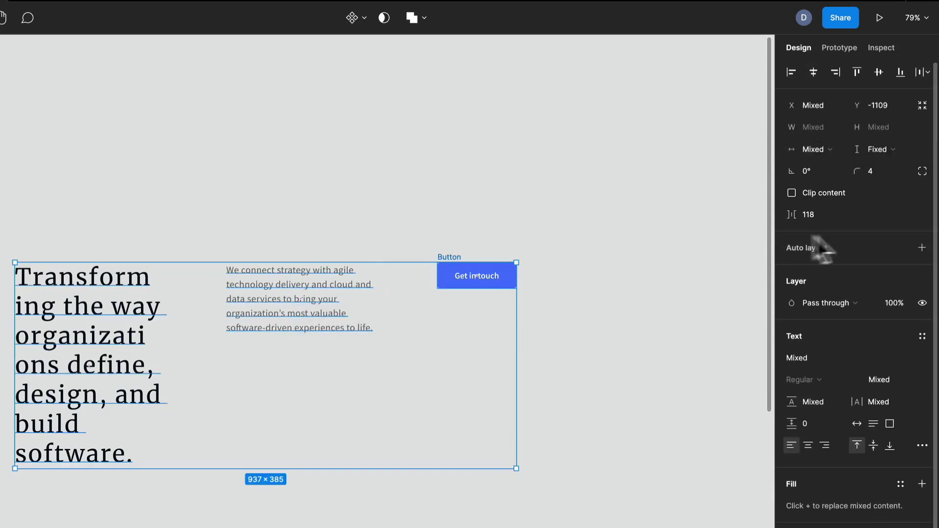
click(900, 72)
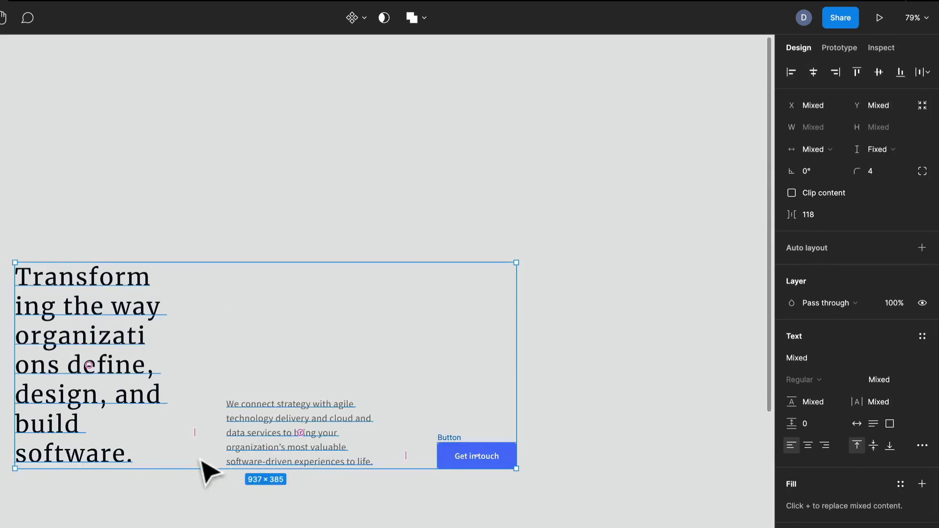
click(539, 362)
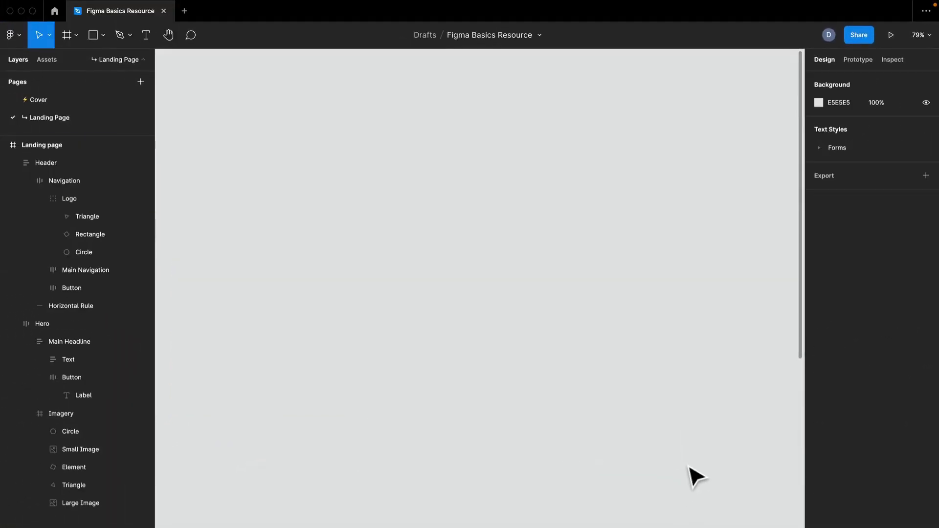
- Try rotating the Landing page frame by 90° and undo the rotation
scroll(549, 432, up, 8)
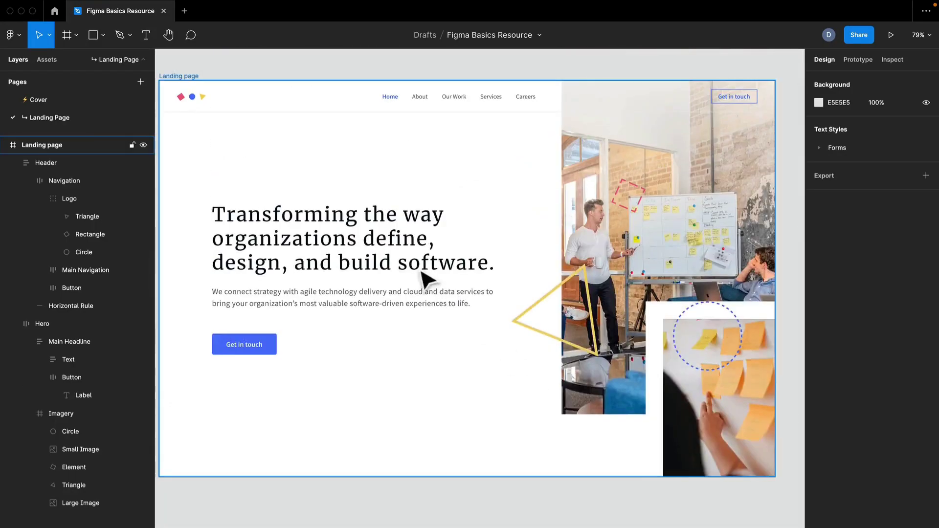
scroll(422, 271, left, 2)
click(242, 97)
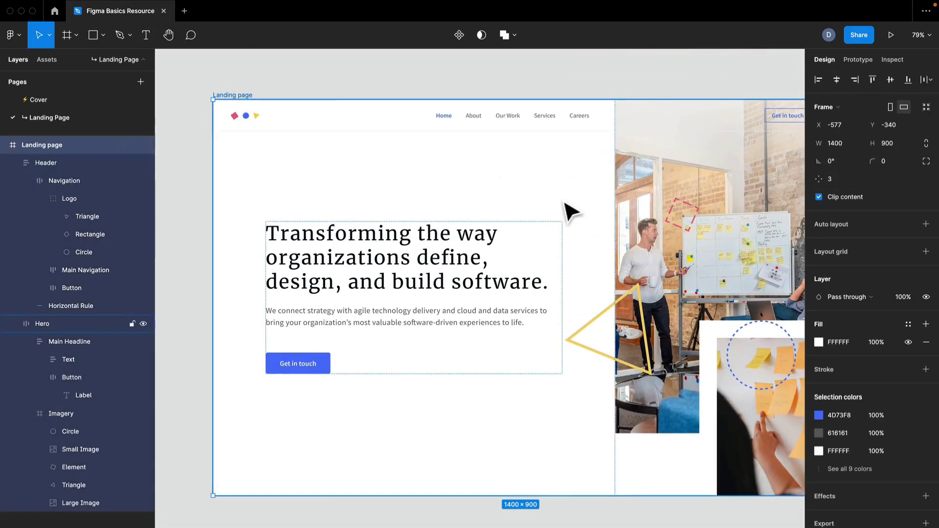
scroll(670, 264, right, 3)
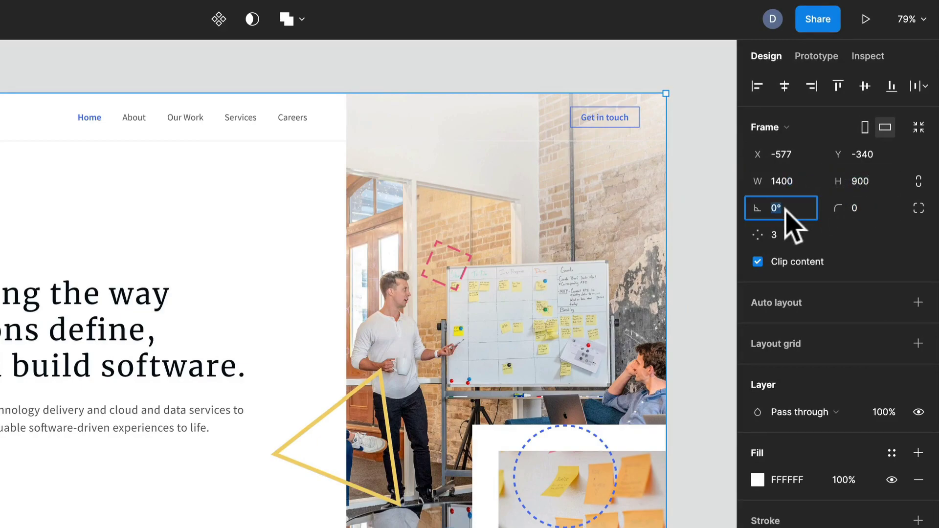
text(90)
key(Return)
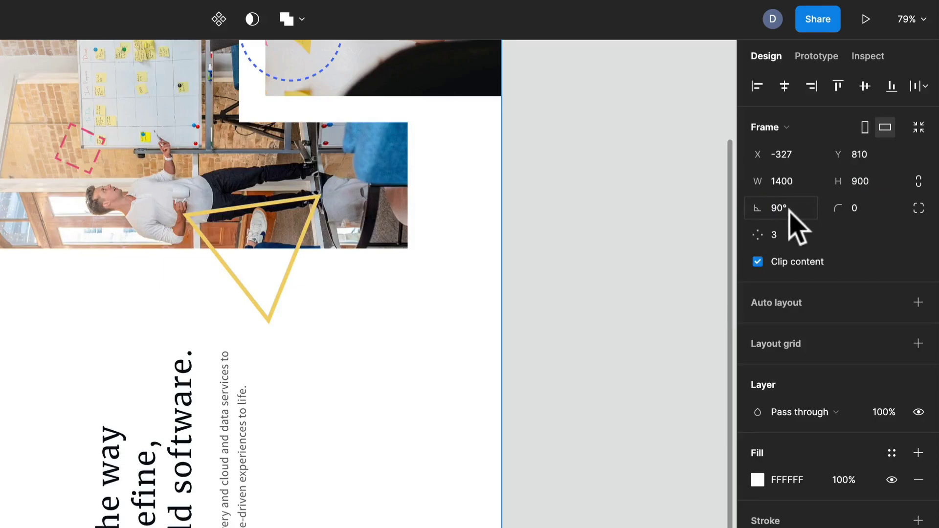
key(ctrl+z)
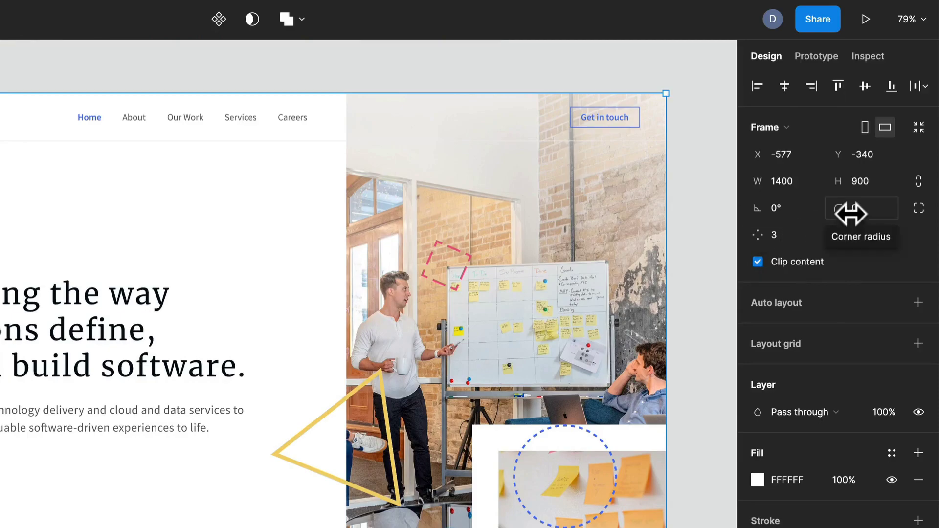
- Try a corner radius of 40 on the Landing page frame, inspect its upper corner, and undo the change
click(874, 207)
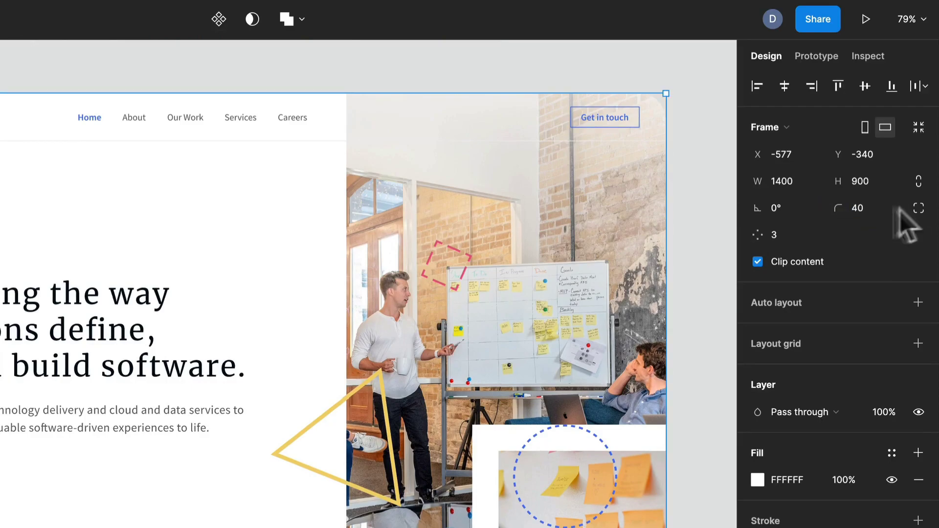
scroll(691, 126, up, 5)
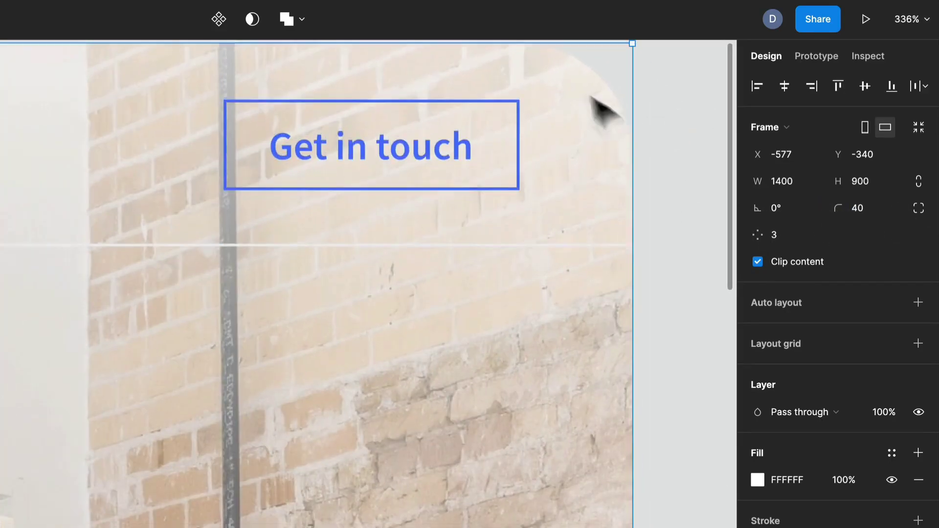
scroll(664, 149, down, 5)
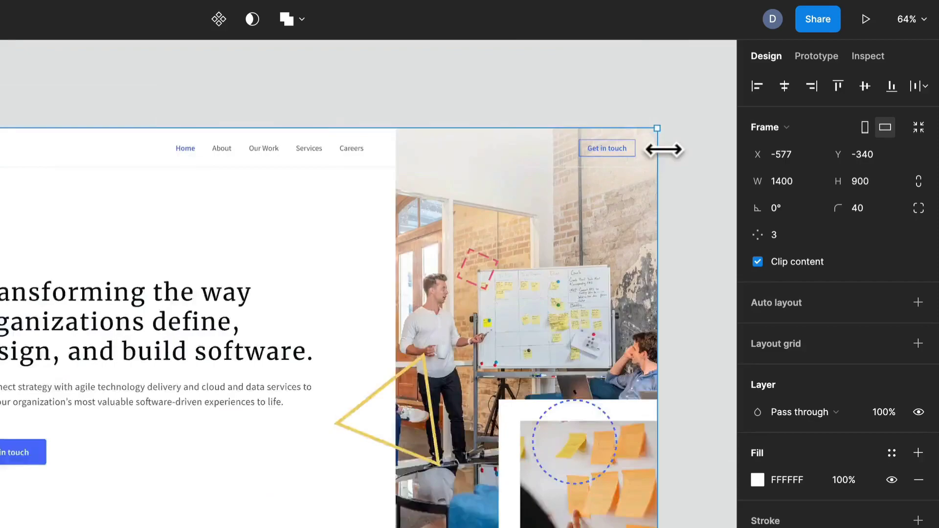
scroll(664, 149, up, 3)
key(ctrl+z)
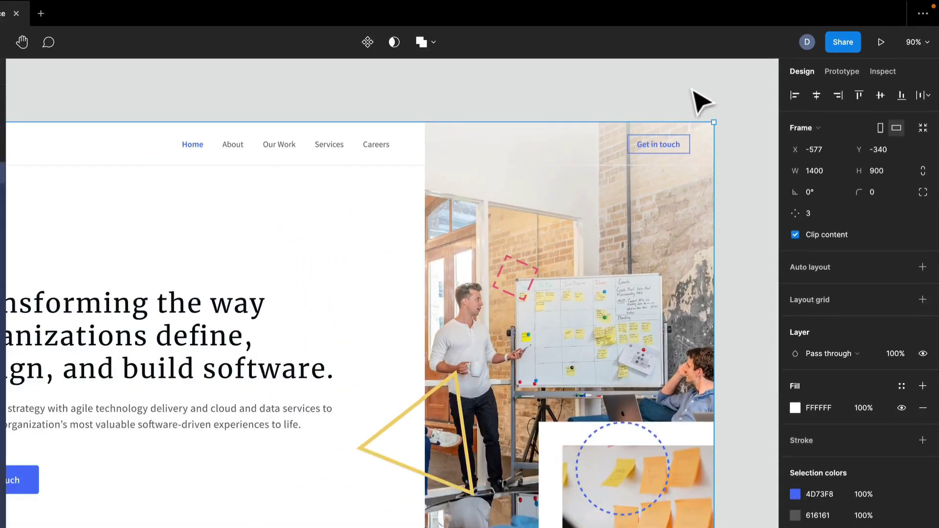
- Try setting the width of the Main Headline frame in the hero to Hug contents
click(686, 94)
drag(329, 334, 355, 262)
click(236, 291)
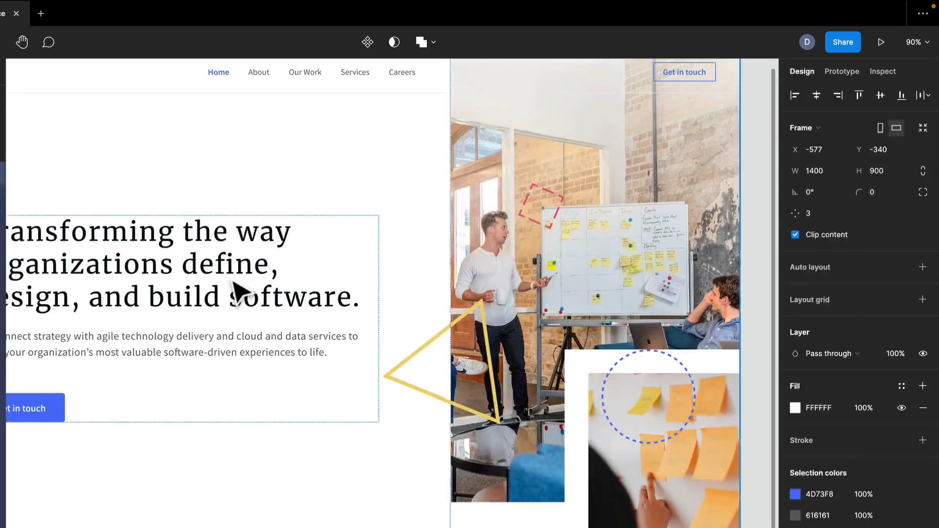
click(300, 260)
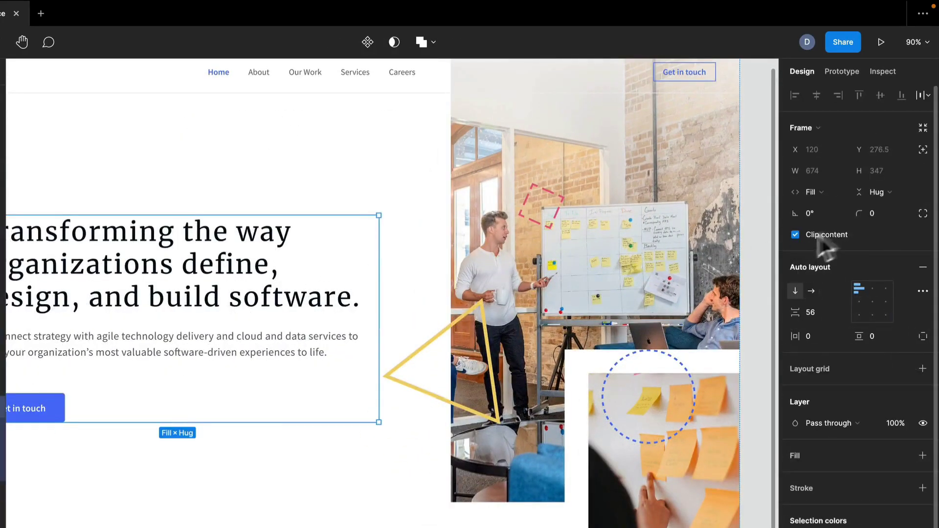
drag(214, 276, 283, 242)
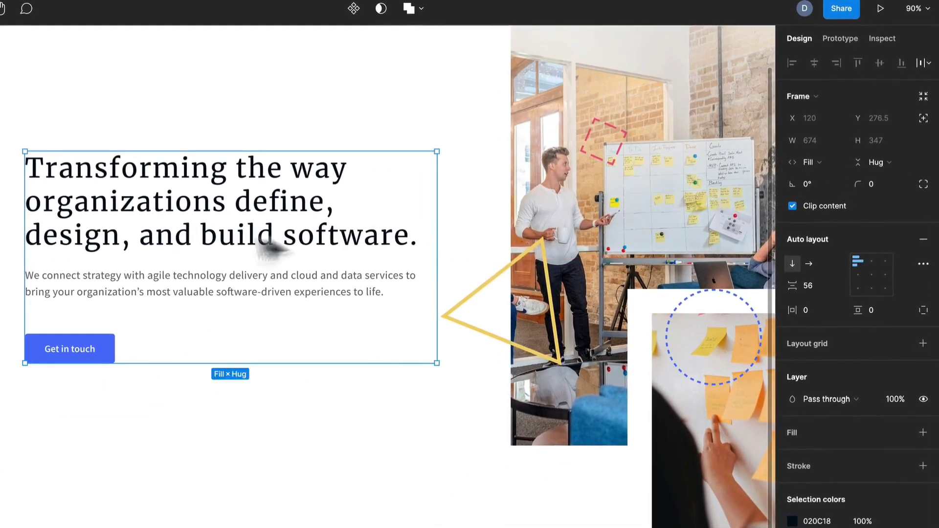
click(831, 162)
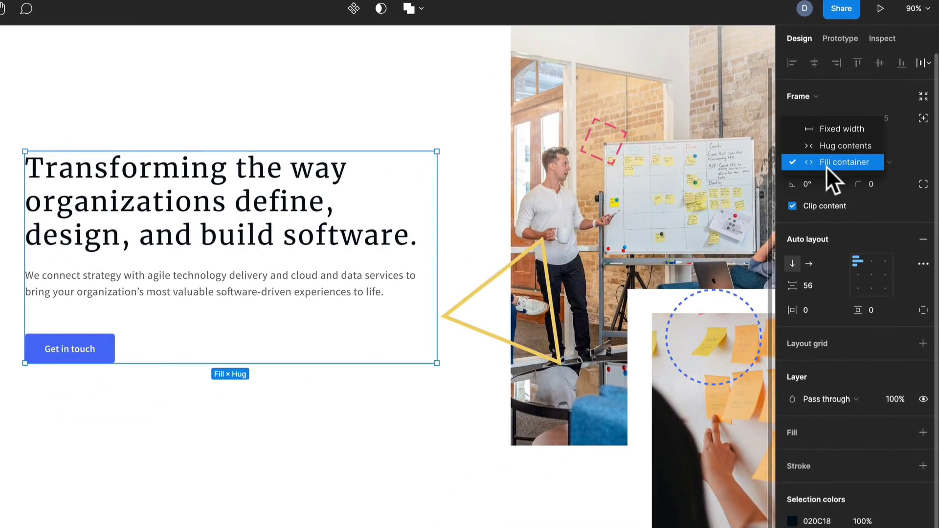
click(849, 144)
drag(311, 231, 484, 385)
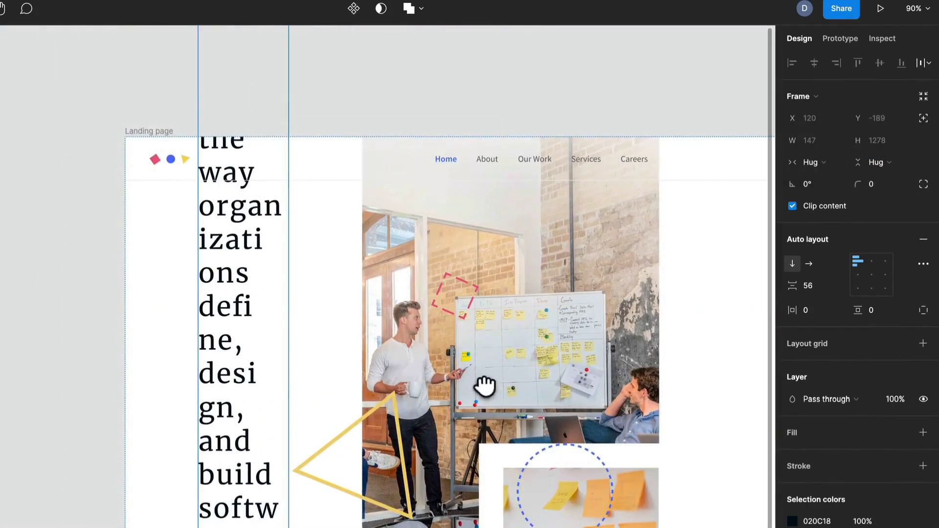
- Set the width of the Main Headline frame to Fill container
click(822, 164)
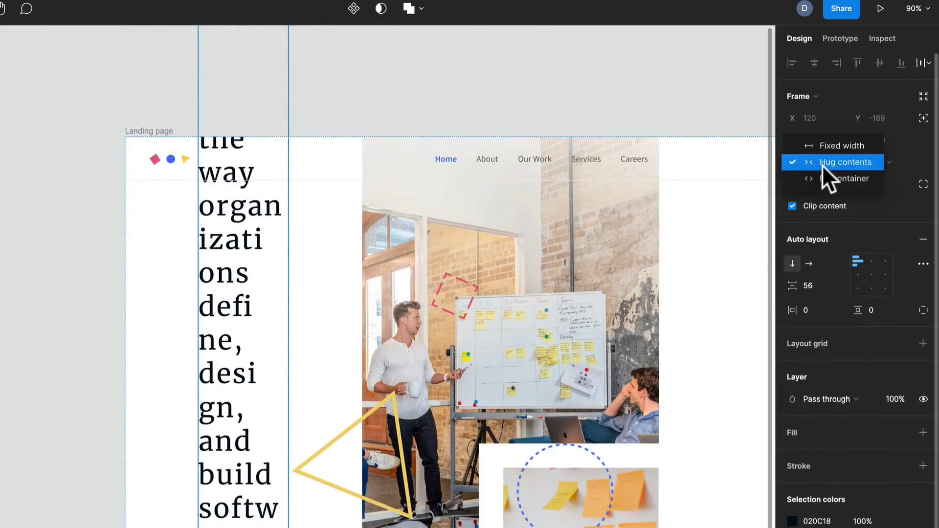
click(825, 176)
drag(632, 309, 498, 264)
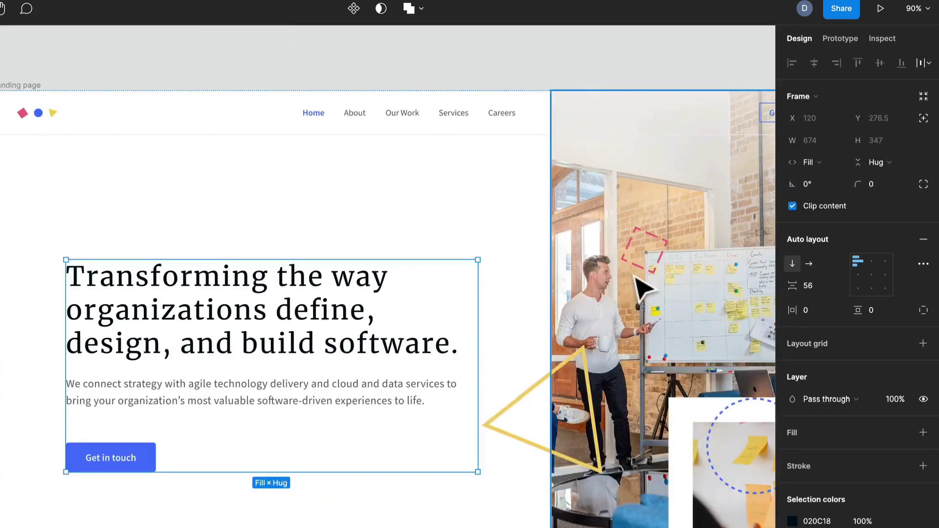
drag(637, 283, 455, 245)
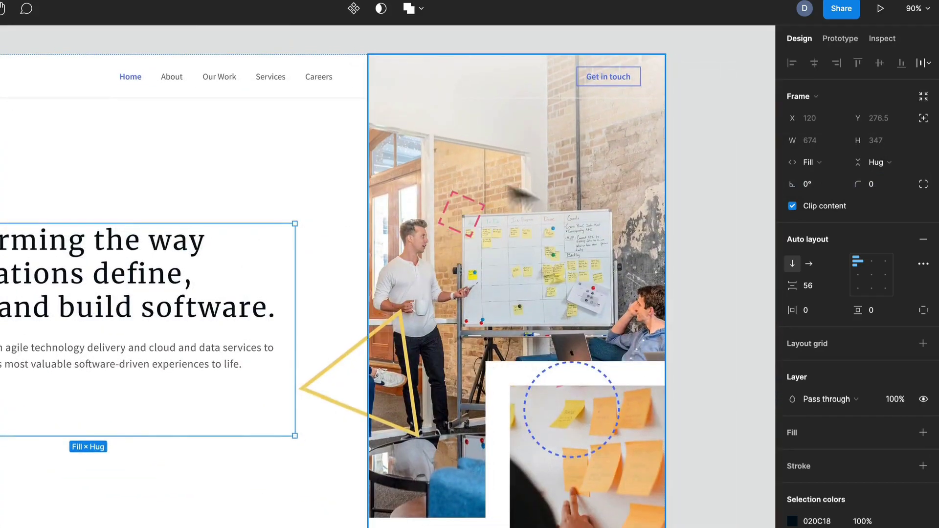
- Set the vertical resizing of the Main Headline frame to Fixed height
click(875, 162)
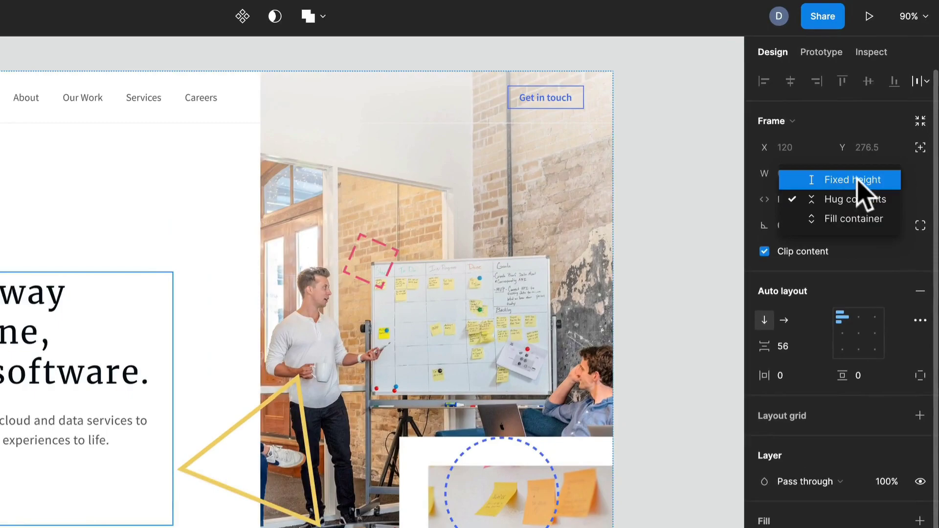
click(873, 171)
scroll(342, 281, left, 3)
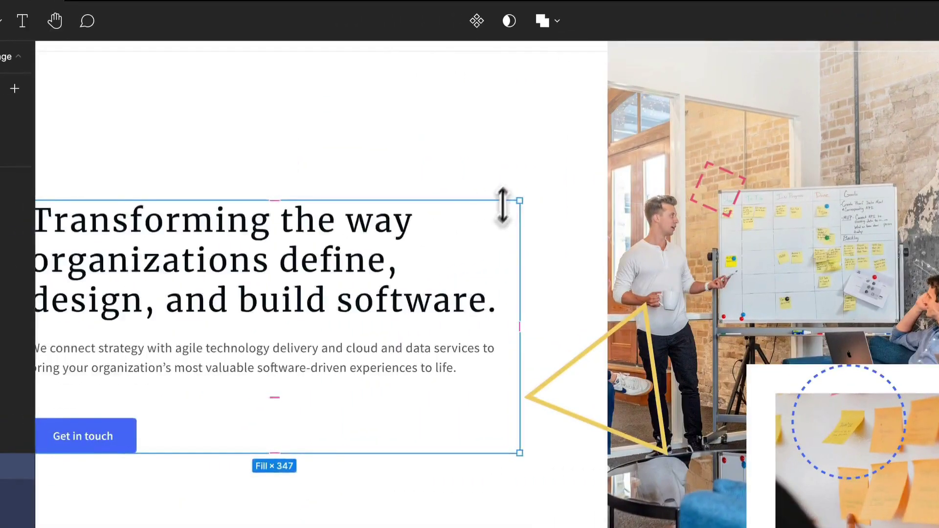
- Try stretching the Main Headline frame upward by its top edge and undo the resizing
drag(388, 203, 351, 156)
drag(468, 156, 482, 101)
key(super+z)
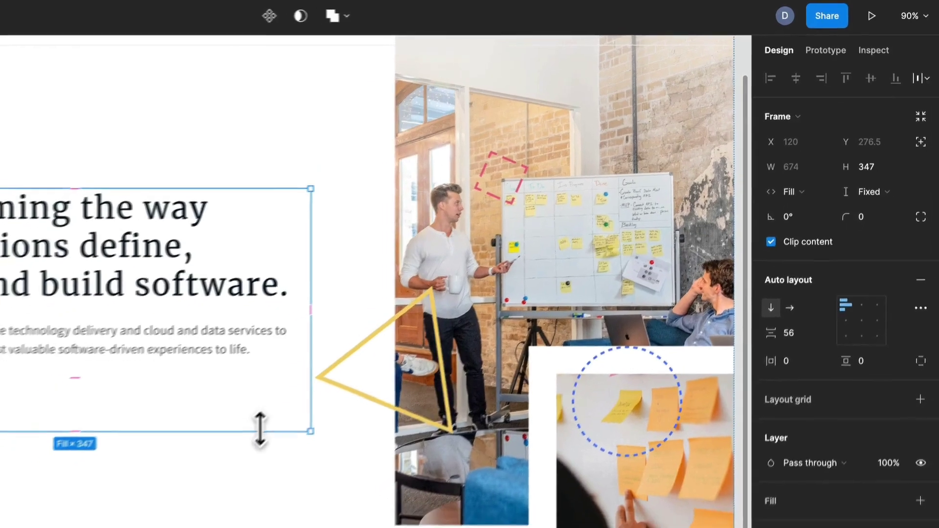
- Shrink the Main Headline frame from its lower edge to a height of 244
drag(230, 449, 224, 378)
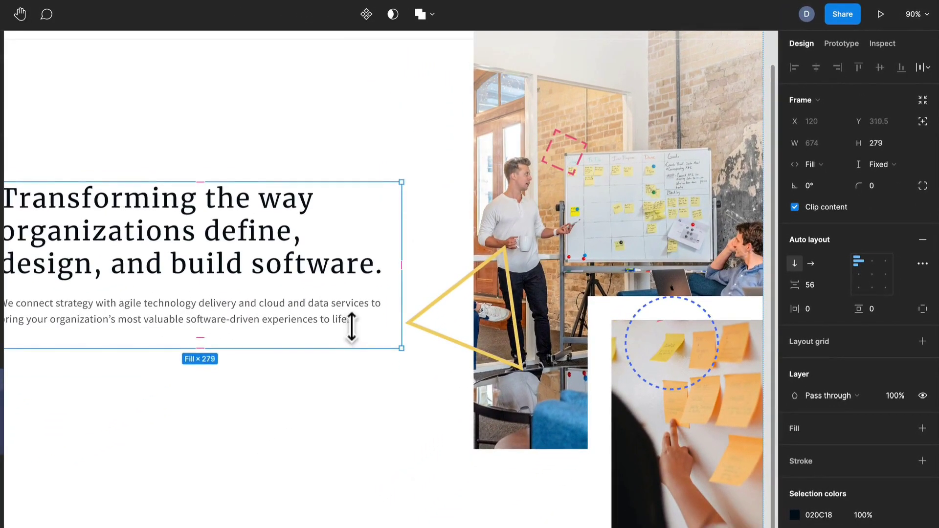
drag(351, 329, 352, 310)
scroll(137, 310, down, 3)
scroll(136, 310, left, 5)
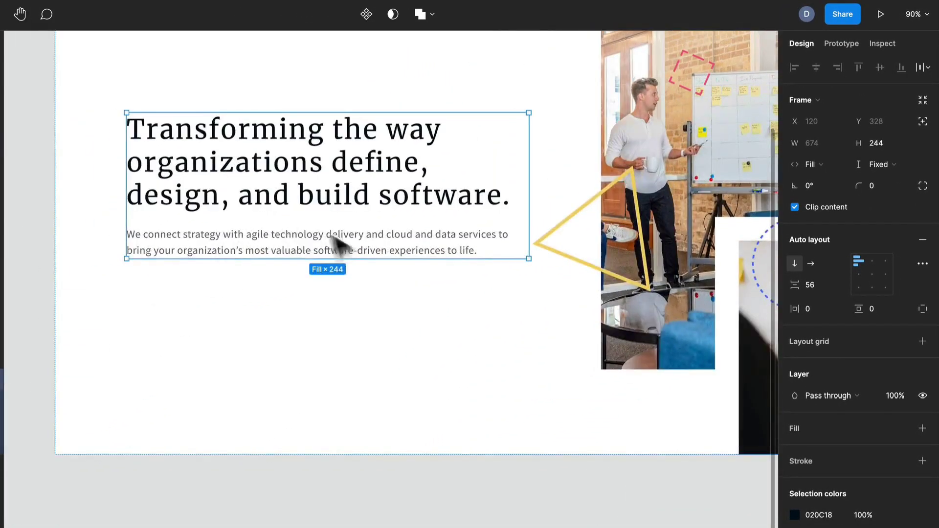
- Toggle content clipping on the Main Headline frame several times, ending with Clip content switched off
click(795, 207)
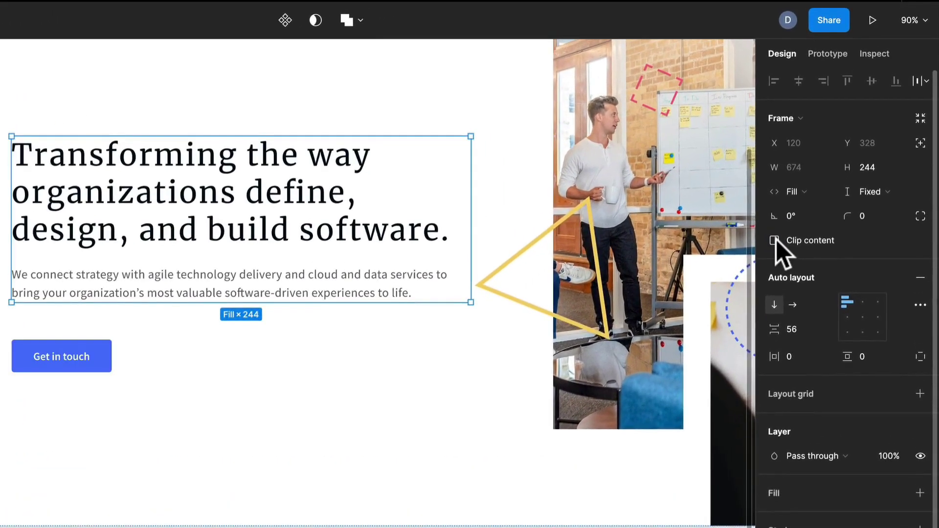
click(775, 240)
click(775, 240)
click(775, 240)
click(775, 241)
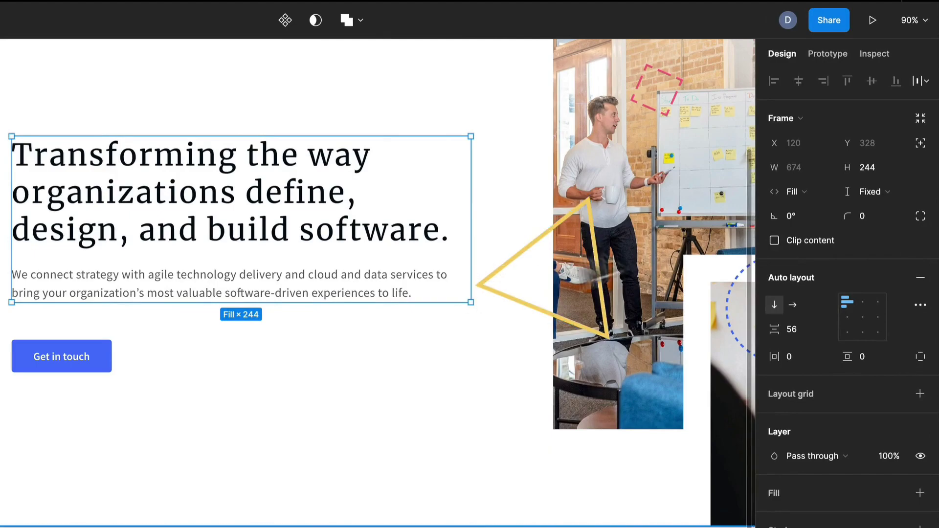
- Set the vertical resizing of the Main Headline frame to Hug contents
click(877, 198)
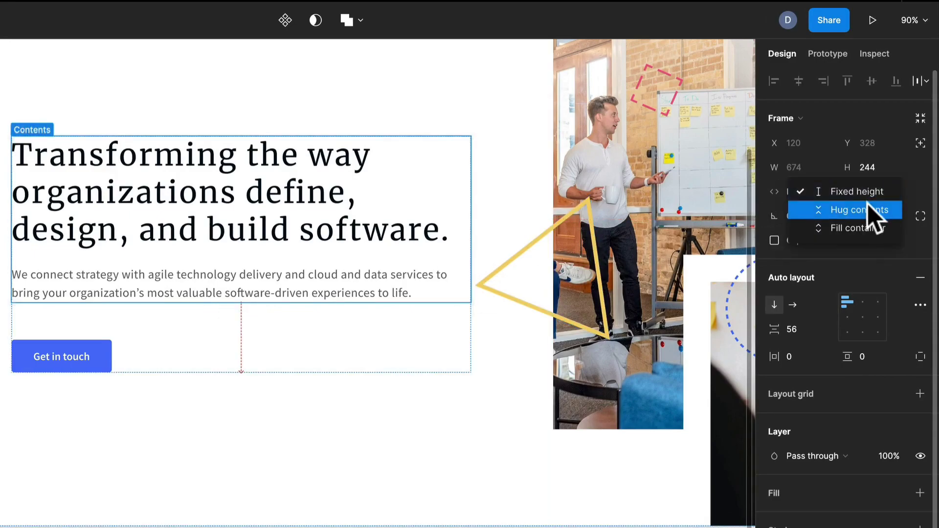
click(868, 208)
drag(495, 273, 404, 283)
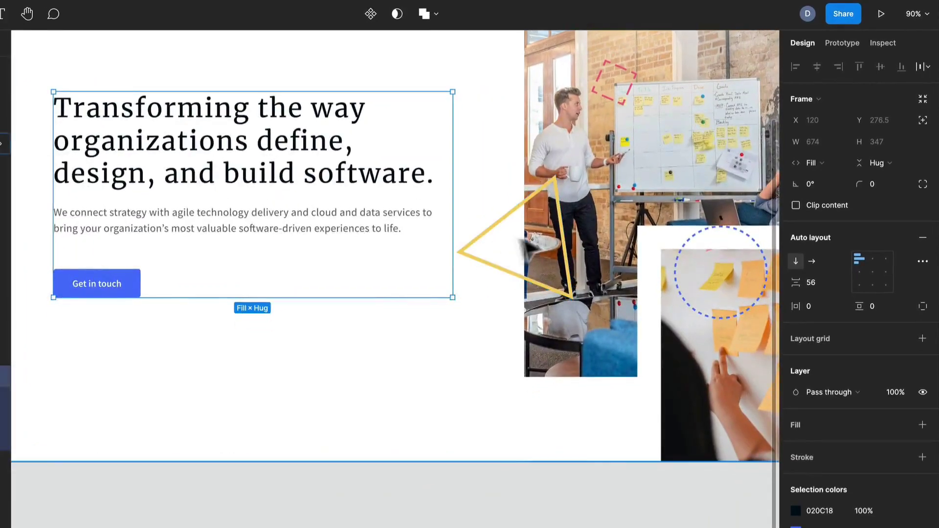
scroll(315, 244, down, 3)
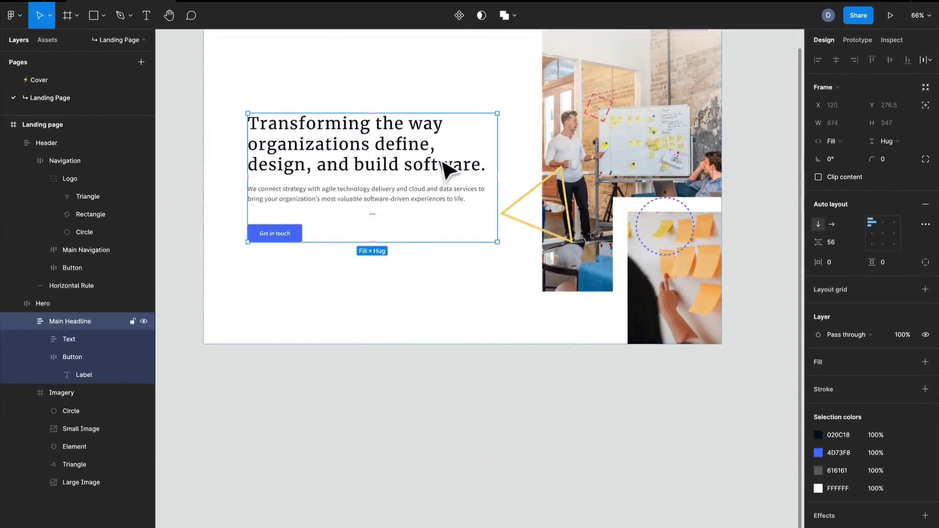
scroll(445, 169, up, 3)
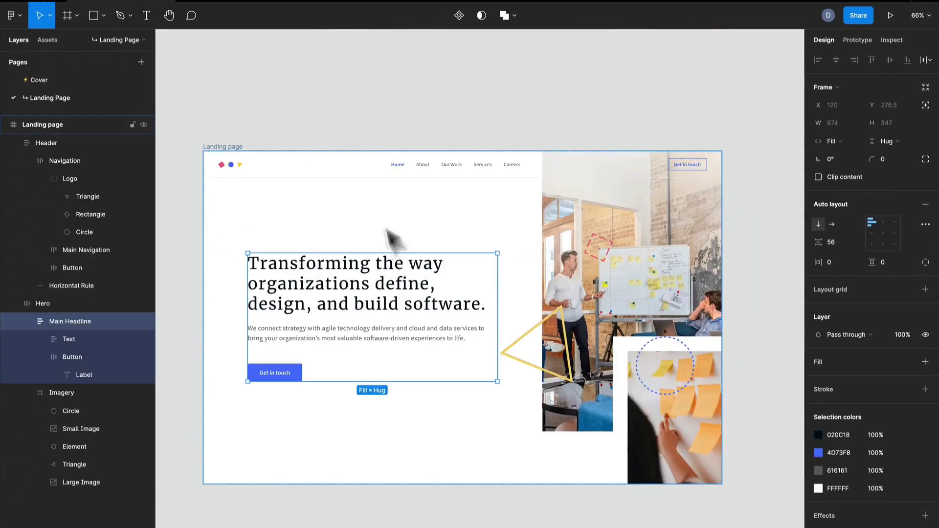
- Select the Imagery layer, and switch the selection to its parent Hero frame
click(61, 392)
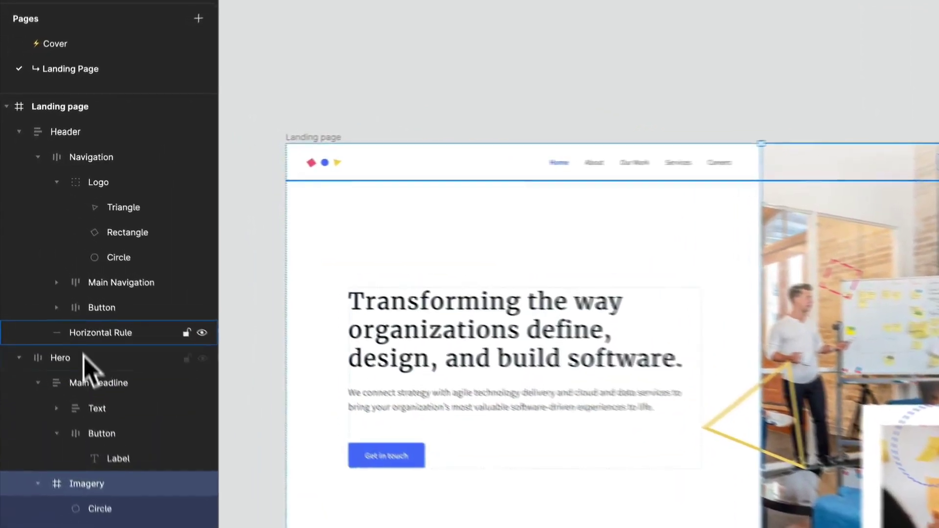
click(63, 305)
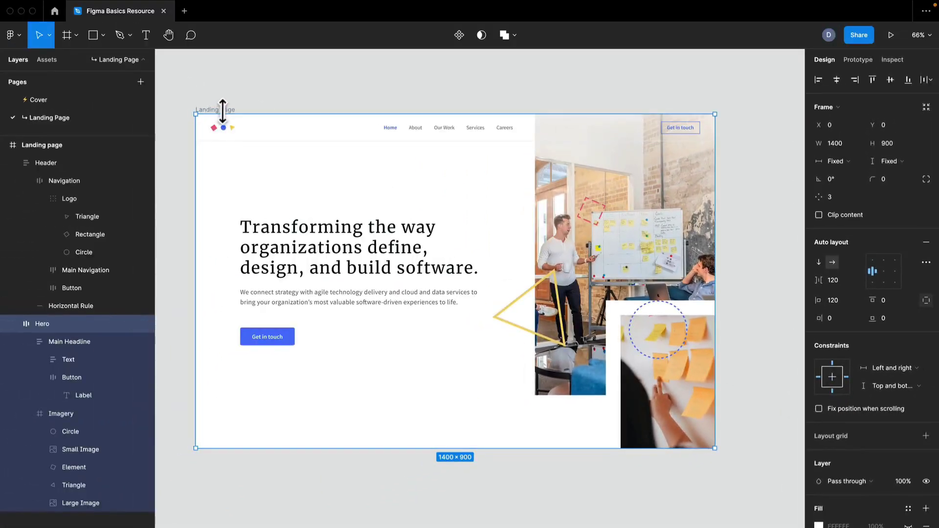
- Try widening the Landing page frame to 1430 by its edge and undo the resizing
click(221, 109)
mouse_move(714, 225)
mouse_down()
mouse_move(528, 225)
mouse_move(753, 228)
mouse_move(726, 228)
mouse_up()
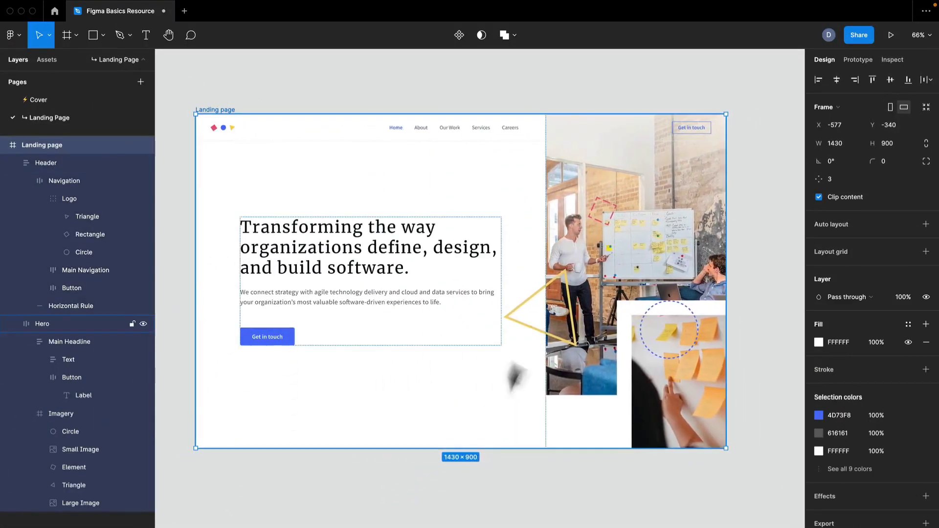
mouse_move(489, 449)
mouse_down()
mouse_move(489, 405)
mouse_move(489, 522)
mouse_move(489, 449)
mouse_up()
key(super+z)
key(super+z)
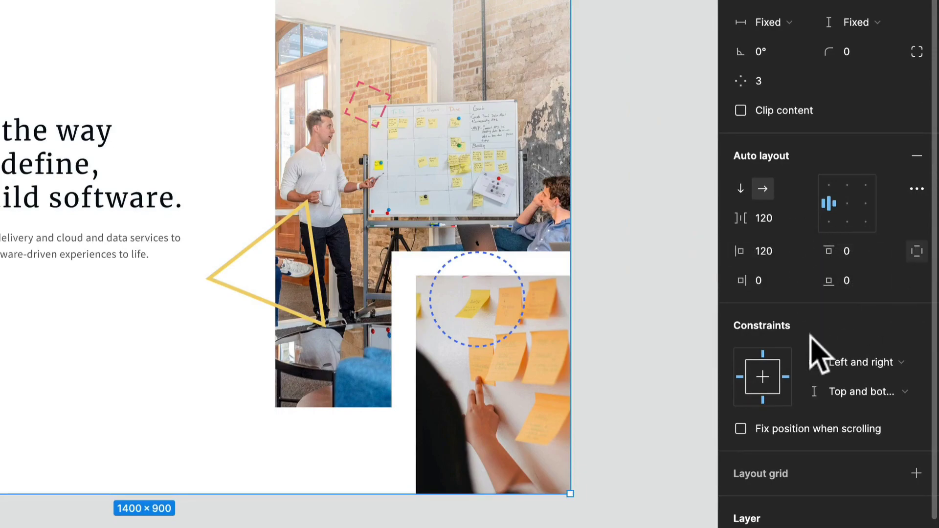
- Try adding a layout grid to the Hero frame with the Columns type and 5 columns, and undo it
scroll(817, 353, down, 1)
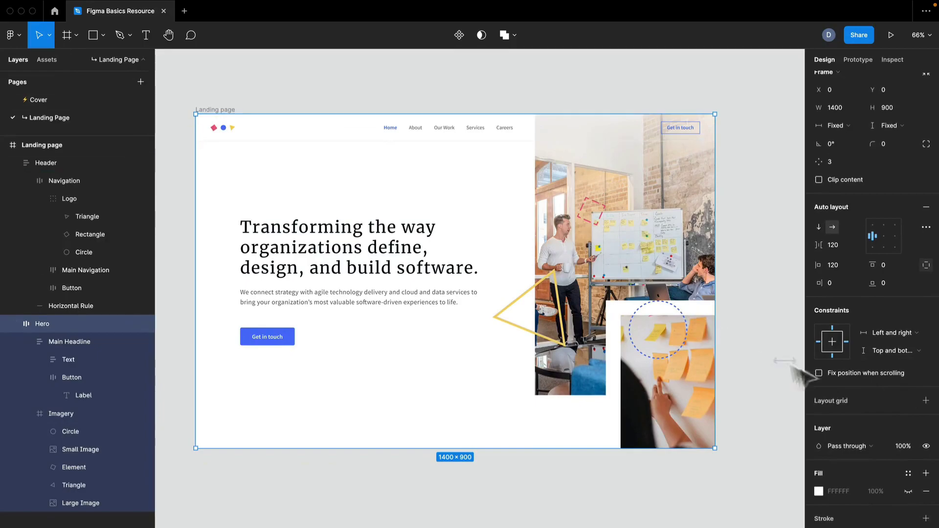
click(925, 401)
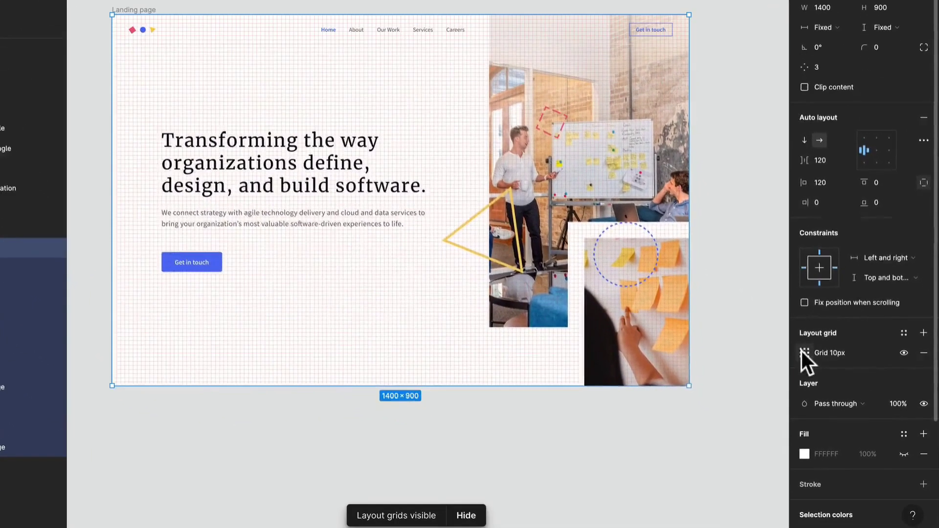
click(804, 352)
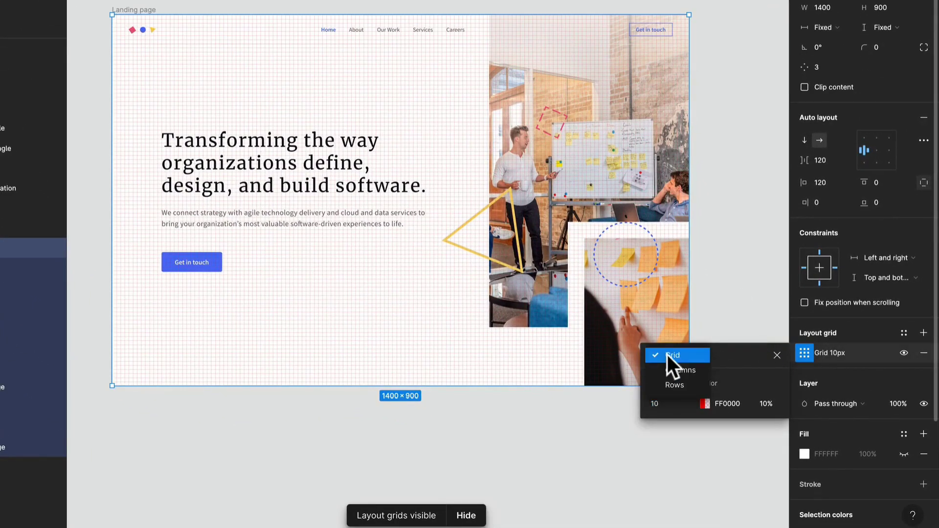
click(699, 369)
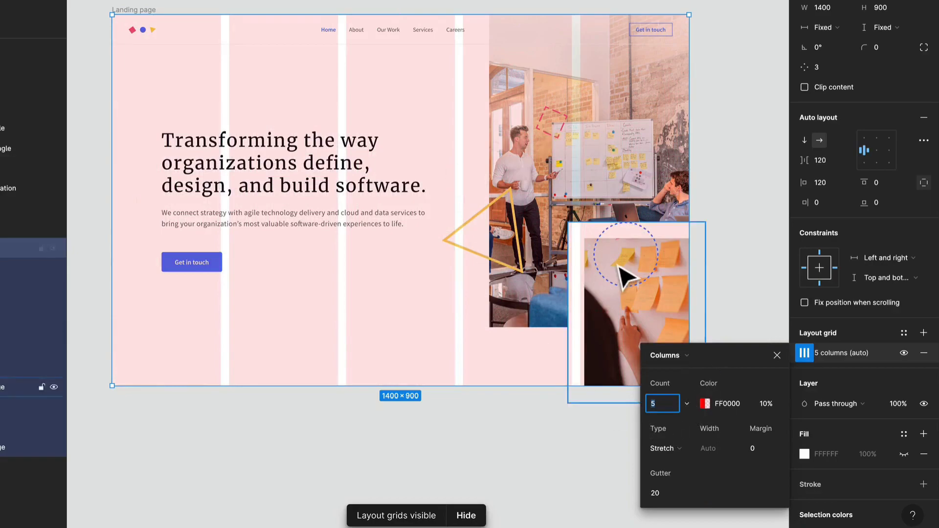
key(ctrl+z)
key(ctrl+z)
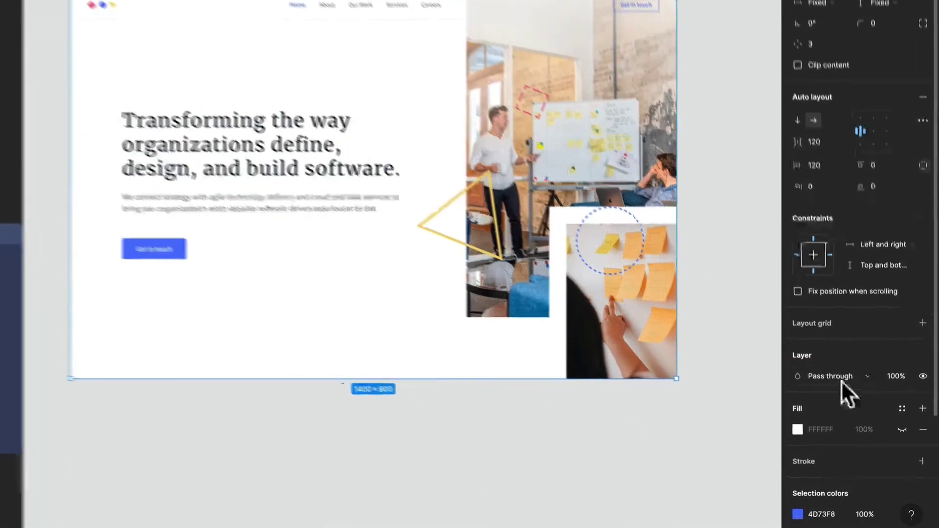
- Try setting the Hero layer's blend mode to Darken and undo the change
scroll(851, 376, down, 3)
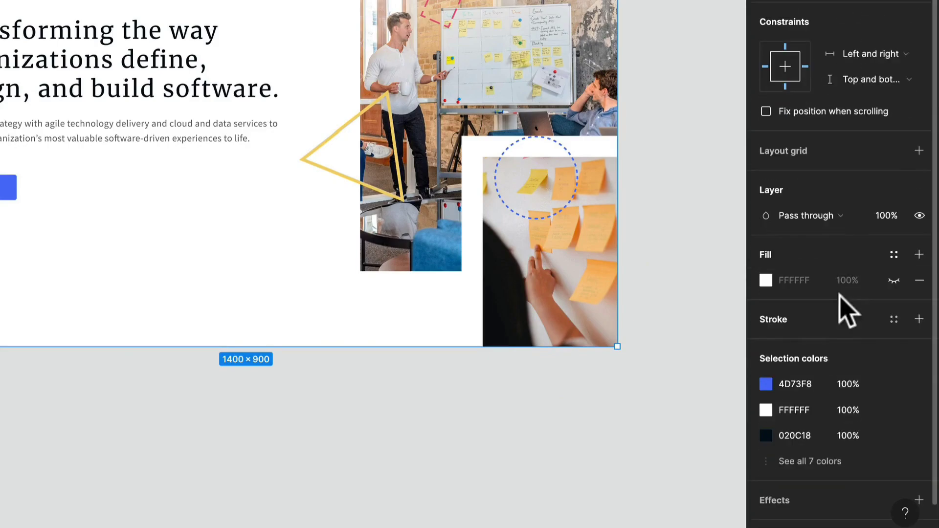
click(826, 216)
click(822, 267)
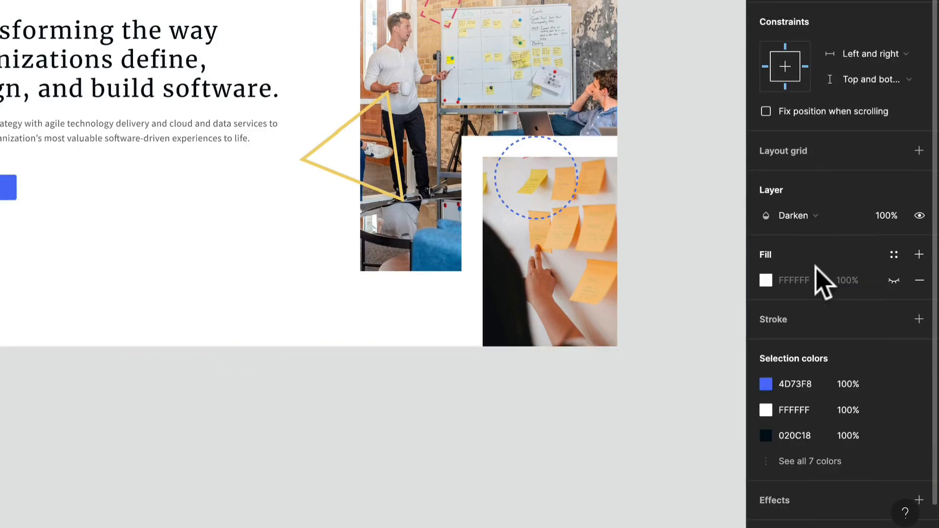
key(ctrl+z)
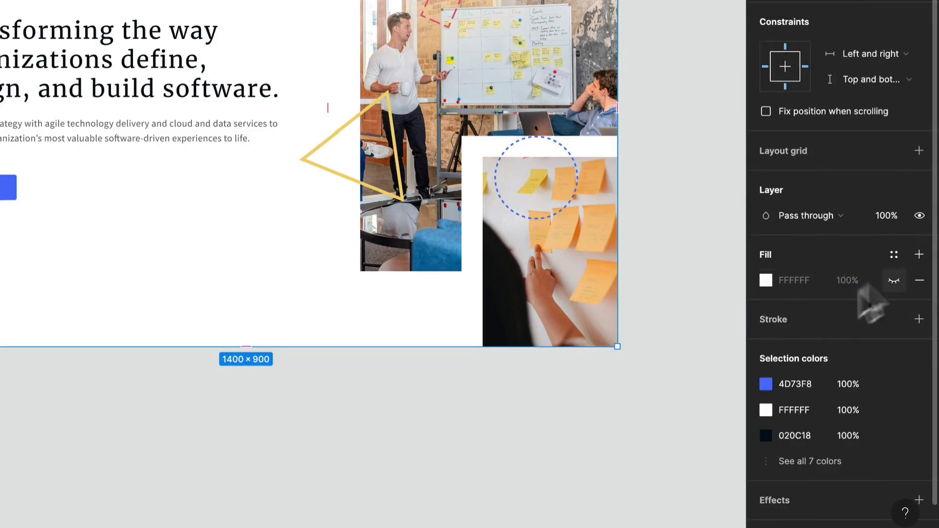
- Look at the color styles for the Hero frame's fill, and try adding a 000000 fill at 20% before removing it
scroll(805, 223, down, 1)
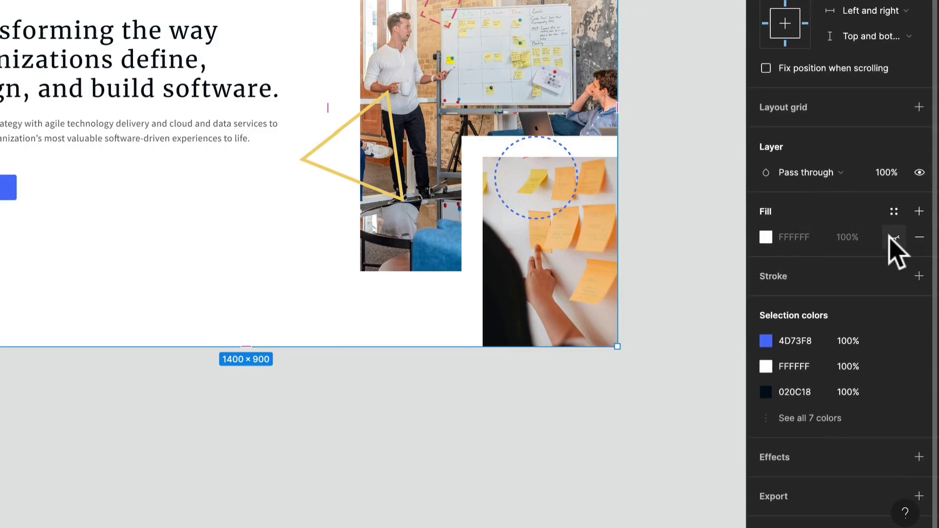
click(894, 212)
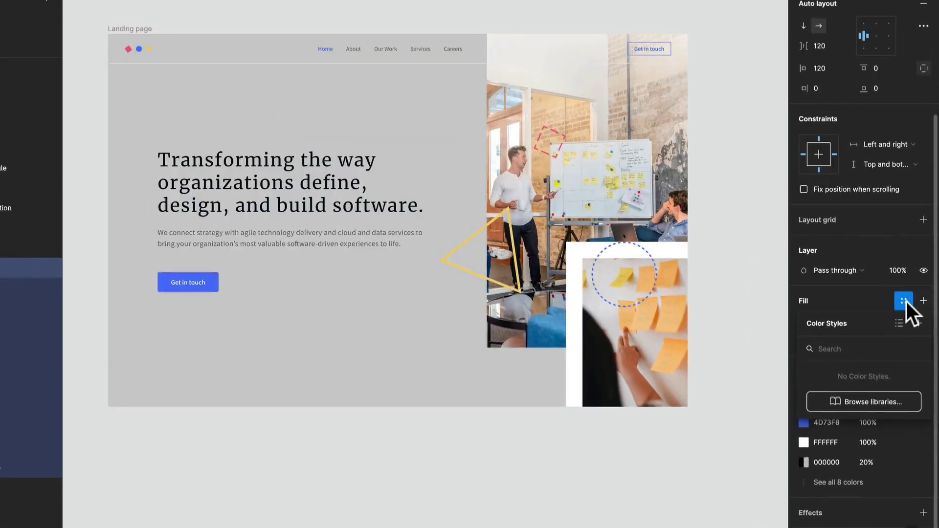
click(919, 211)
click(923, 320)
click(922, 301)
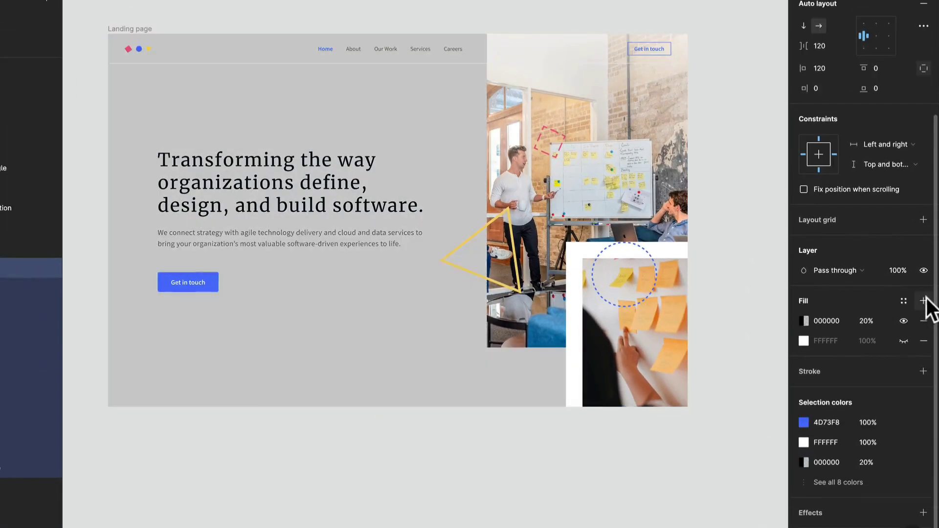
click(923, 301)
click(923, 321)
click(923, 321)
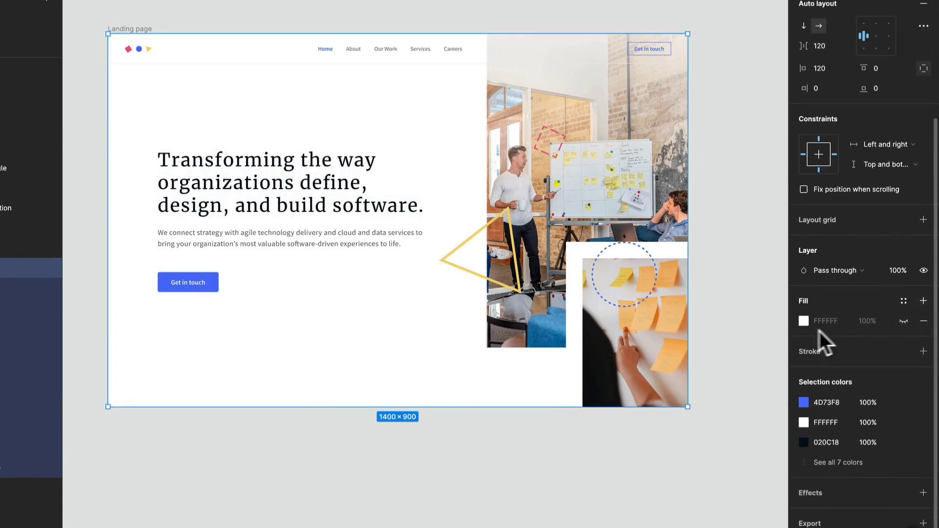
- Make the Hero frame's hidden white fill visible in the dark purple 221B31, and delete that fill
click(805, 323)
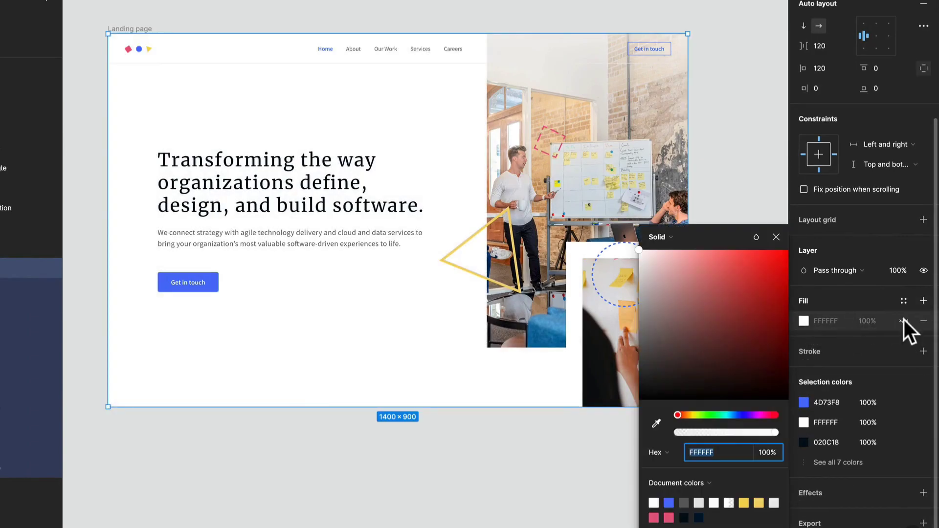
click(903, 320)
click(805, 320)
drag(742, 313, 705, 371)
drag(728, 410, 748, 415)
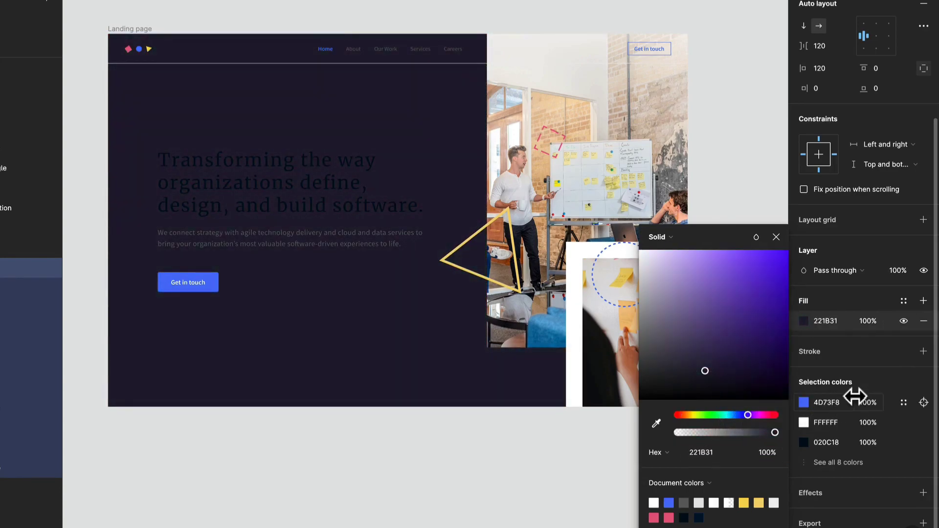
click(923, 322)
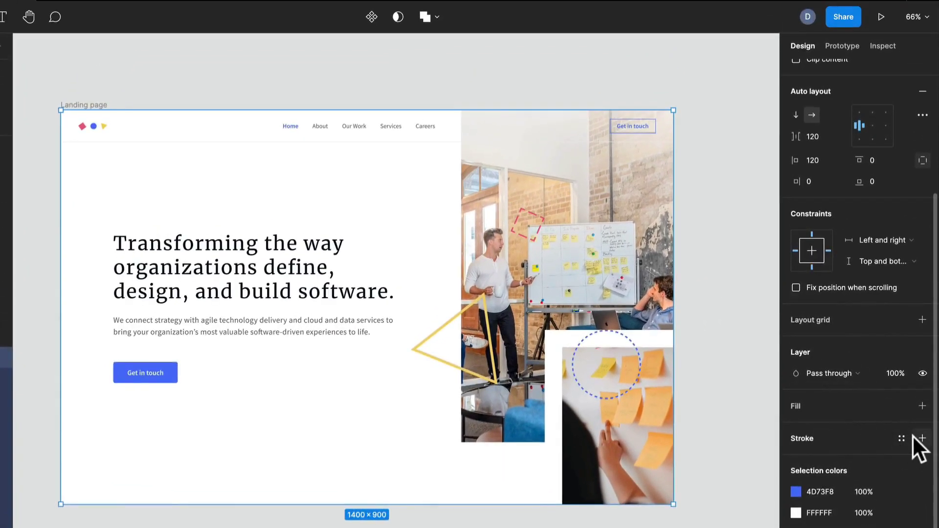
- Try adding an inside stroke of 000000 with a weight of 1 to the Hero frame and undo it
click(914, 439)
scroll(381, 97, up, 10)
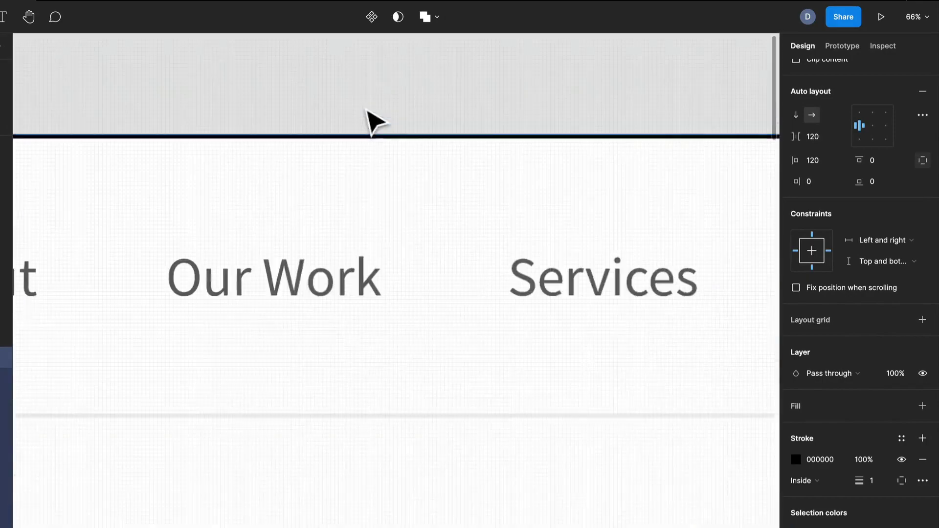
scroll(567, 156, down, 6)
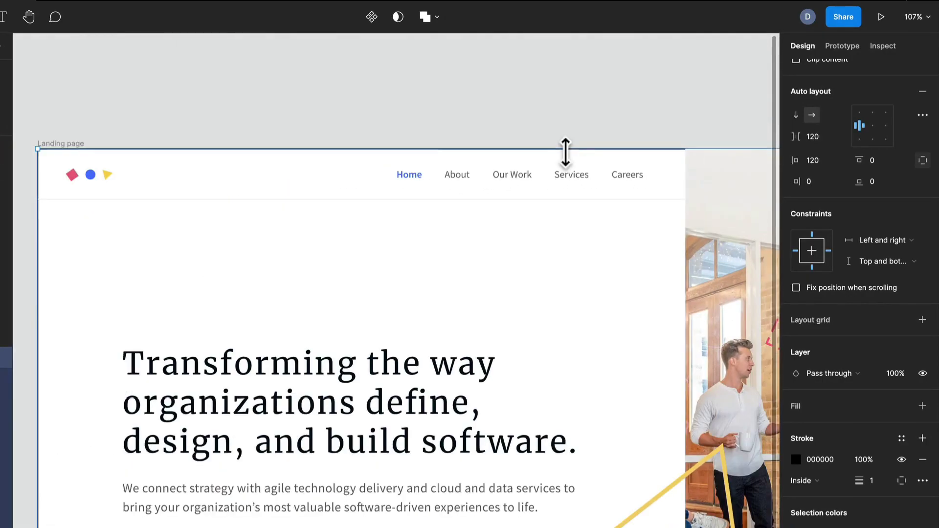
key(ctrl+z)
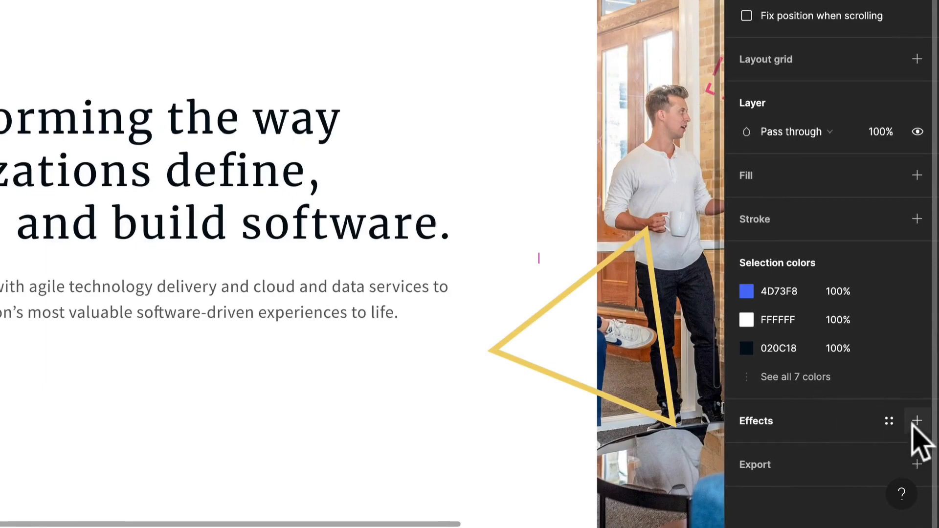
- Try adding an effect to the Hero frame and discard it
click(912, 424)
click(812, 437)
click(776, 402)
scroll(792, 396, down, 5)
click(917, 421)
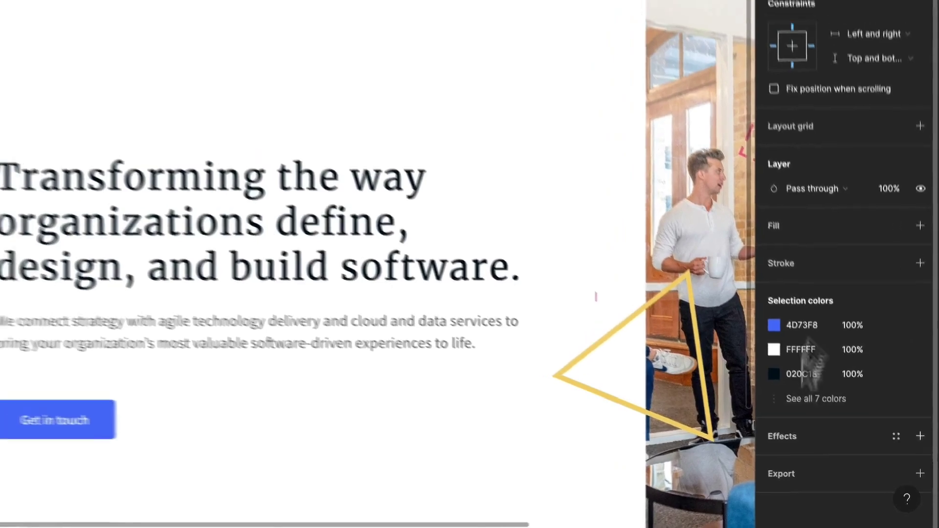
- Try adding a 1x PNG export setting to the Hero frame, look at the available file formats, and discard the setting
click(922, 481)
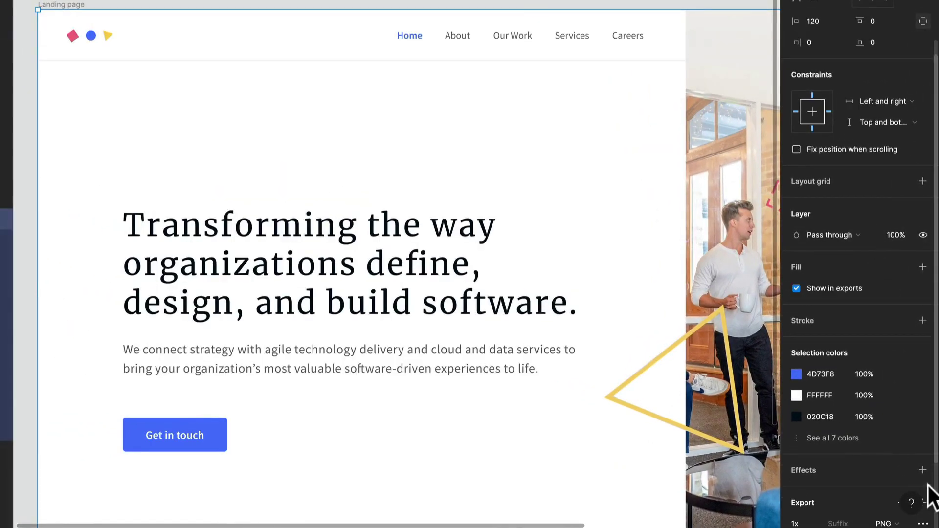
scroll(597, 220, down, 4)
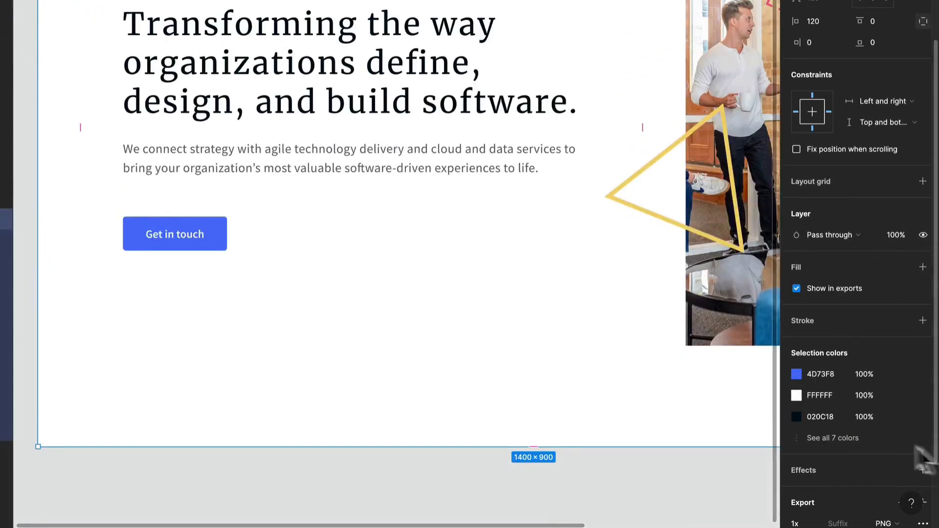
scroll(934, 450, down, 3)
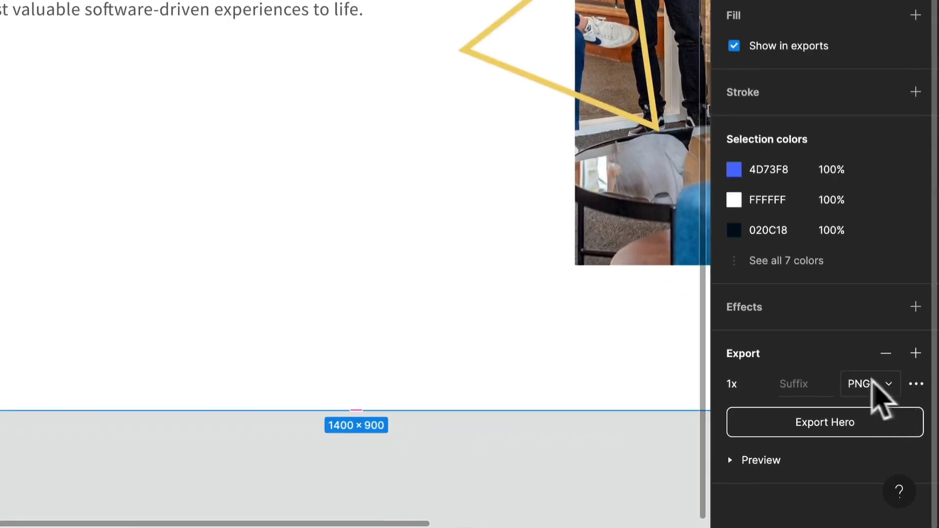
click(889, 385)
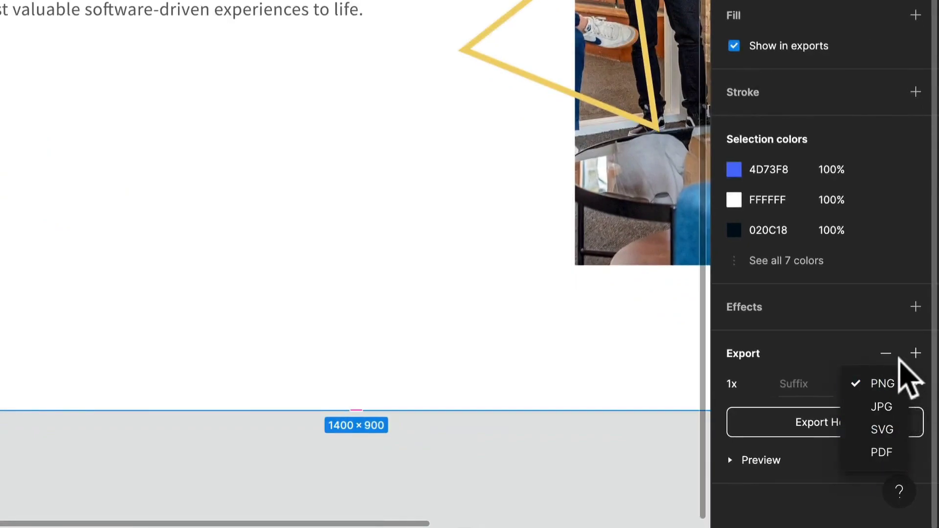
click(900, 359)
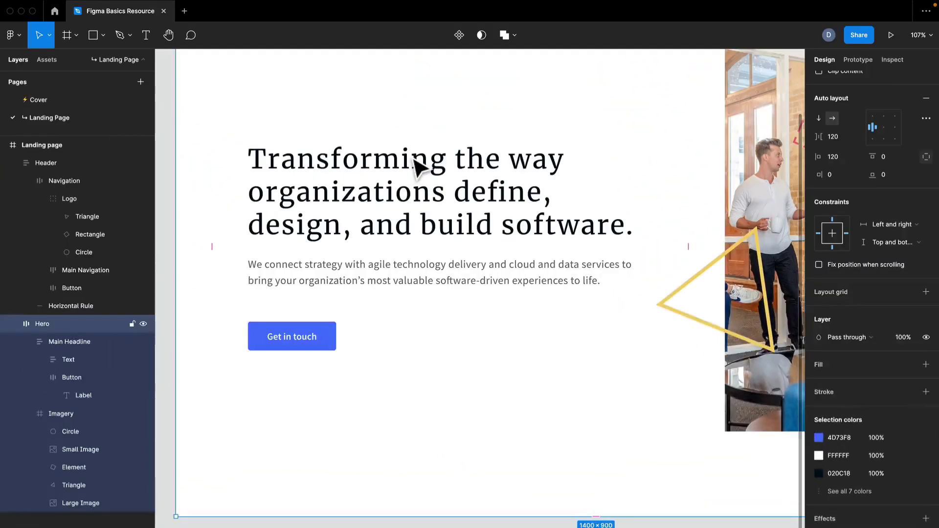
- Select the main headline text in the Hero frame and look at its text properties and detailed type settings
drag(422, 154, 390, 166)
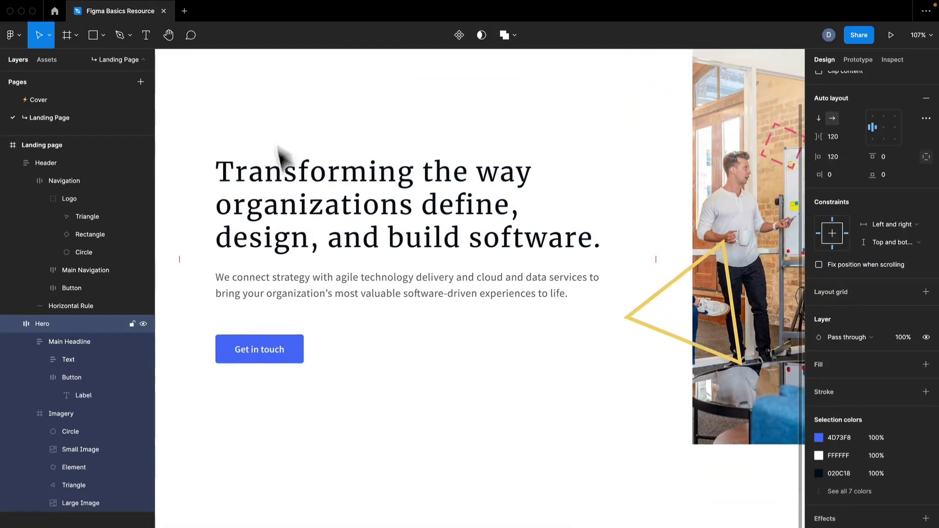
double_click(368, 228)
double_click(368, 229)
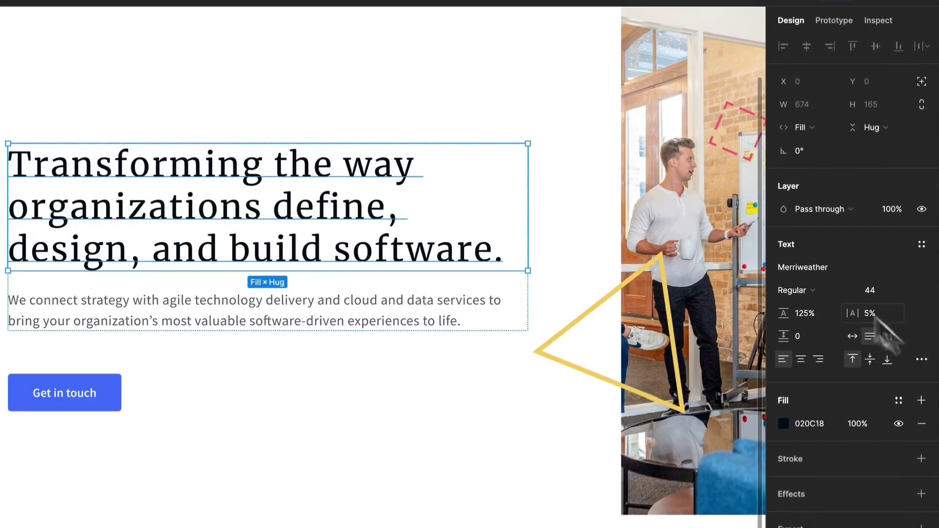
click(921, 358)
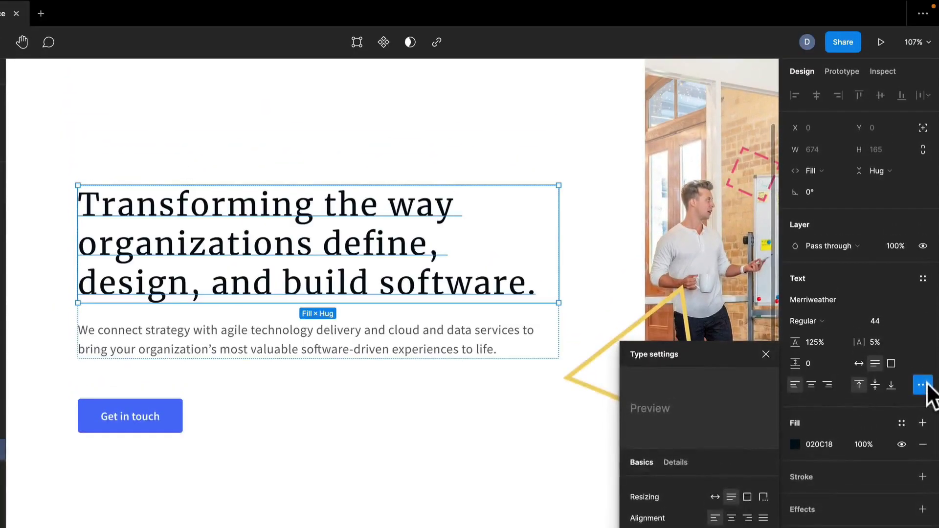
click(923, 213)
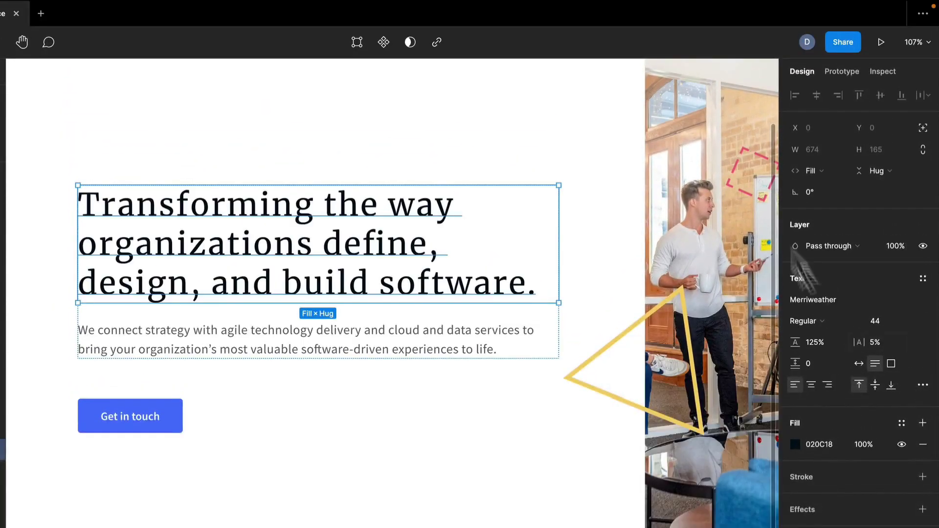
- Switch to the prototype settings and place a duplicate of the Landing page frame beside the original
click(842, 72)
scroll(386, 218, down, 5)
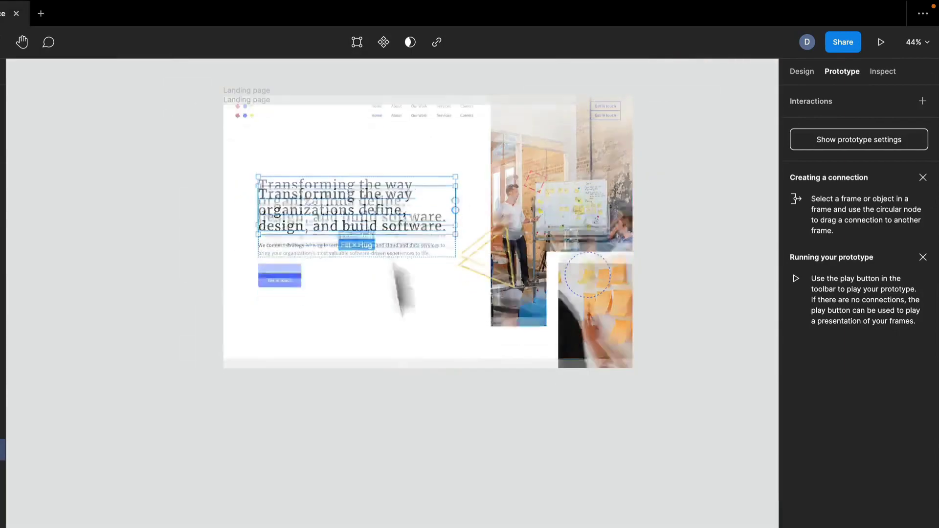
scroll(388, 220, down, 1)
click(417, 164)
scroll(417, 161, up, 2)
drag(472, 183, 383, 233)
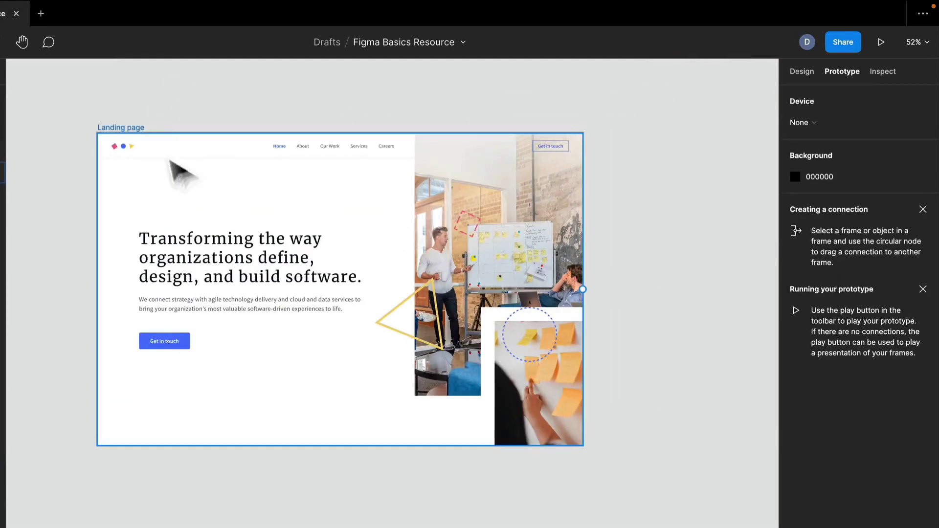
drag(142, 131, 663, 133)
scroll(573, 101, right, 1)
- Connect the original Landing page frame to its duplicate with an on-click Navigate to interaction
click(117, 131)
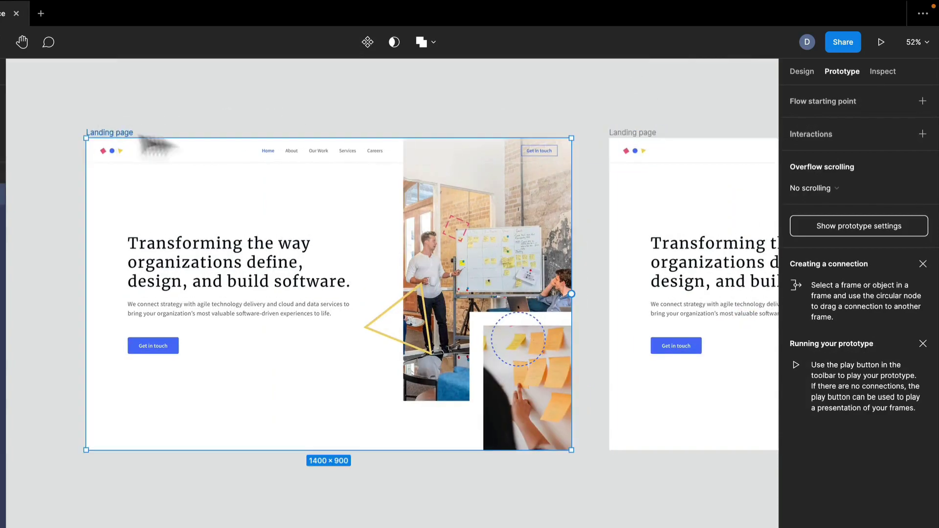
drag(571, 294, 640, 303)
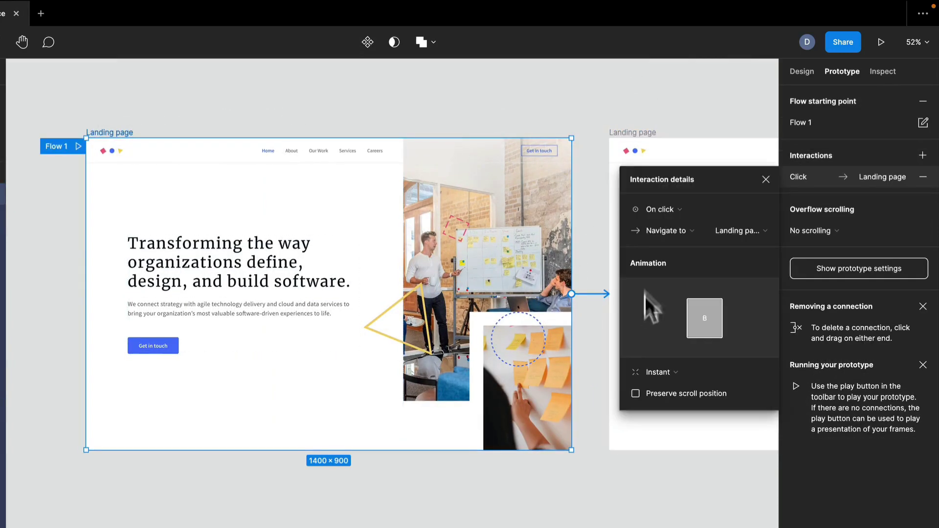
scroll(684, 137, right, 3)
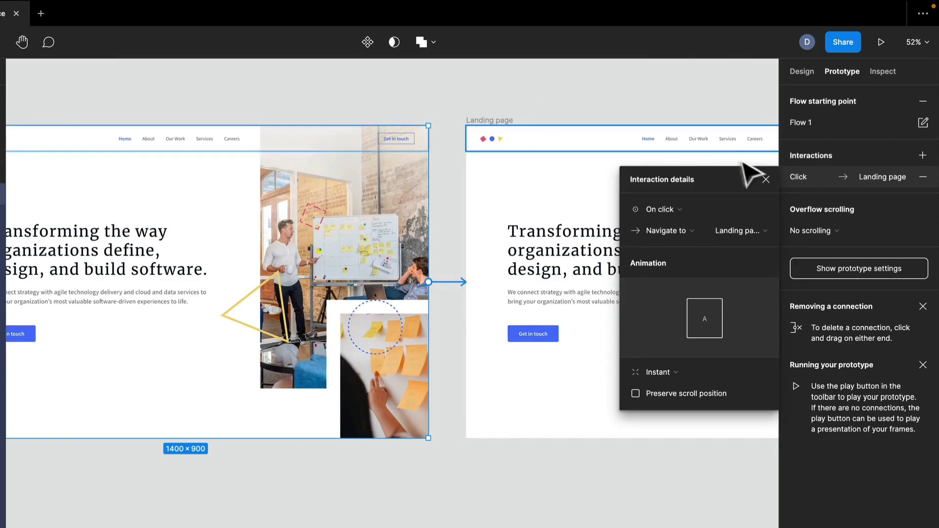
click(766, 180)
drag(440, 76, 630, 110)
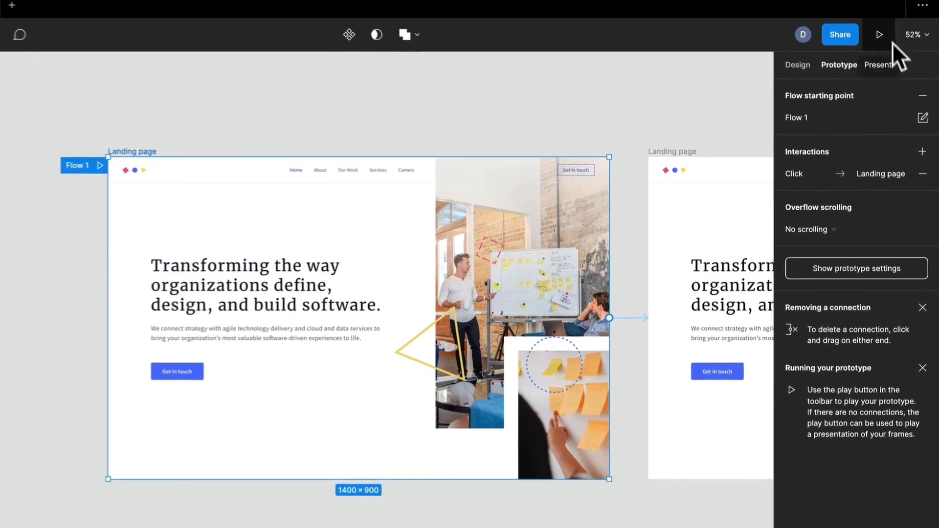
- Open the connection between the two Landing page frames and look through its interaction triggers
click(513, 67)
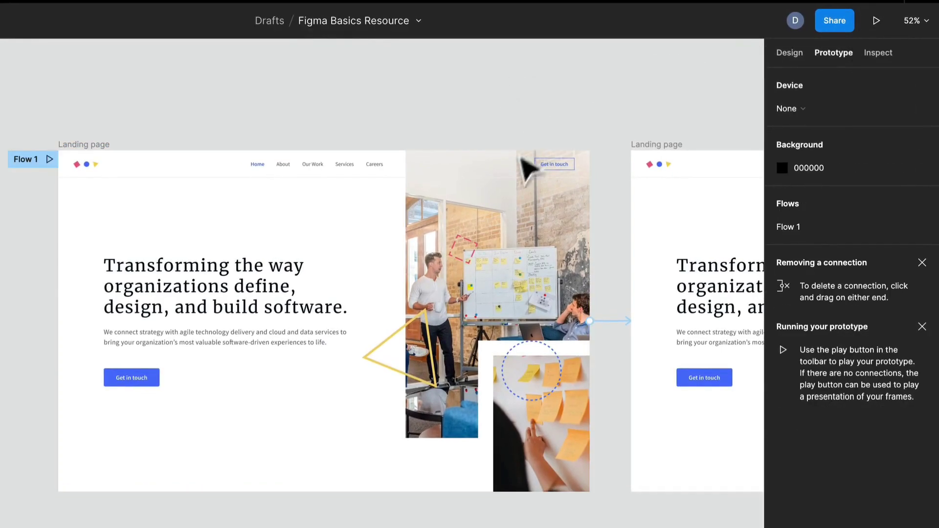
click(619, 320)
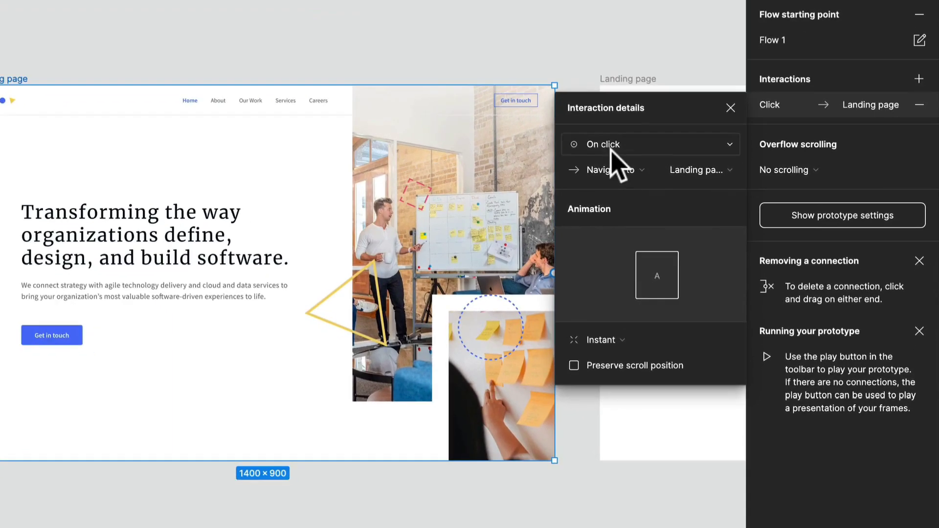
click(617, 166)
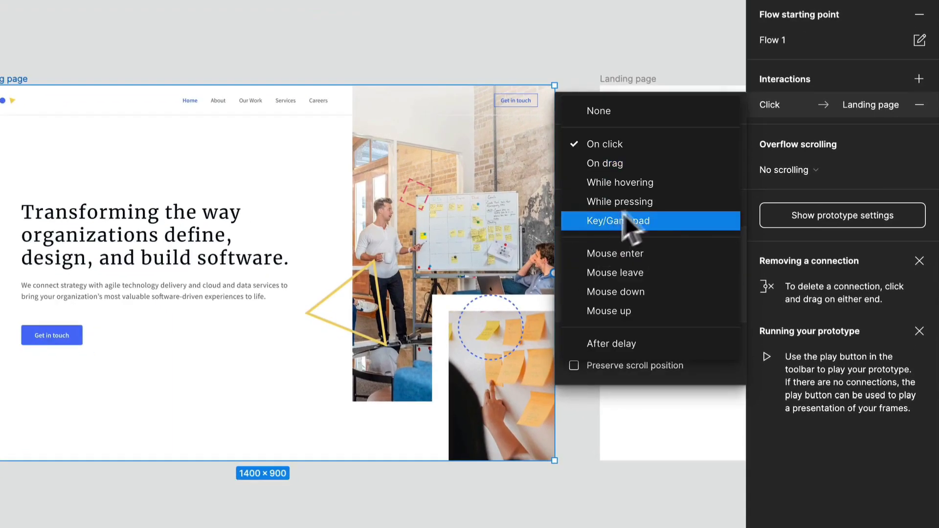
click(661, 79)
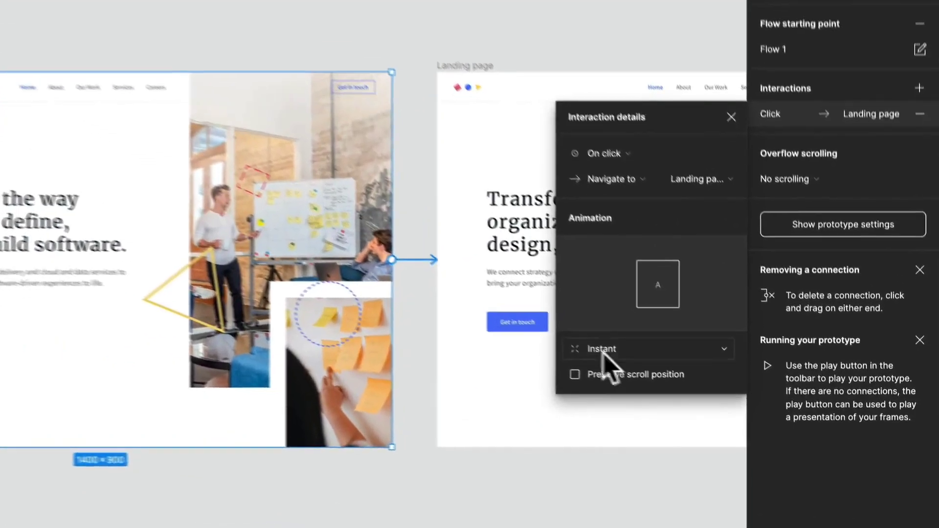
- Try the Move in animation on the connection, and set it to Smart animate with Bouncy easing
click(602, 350)
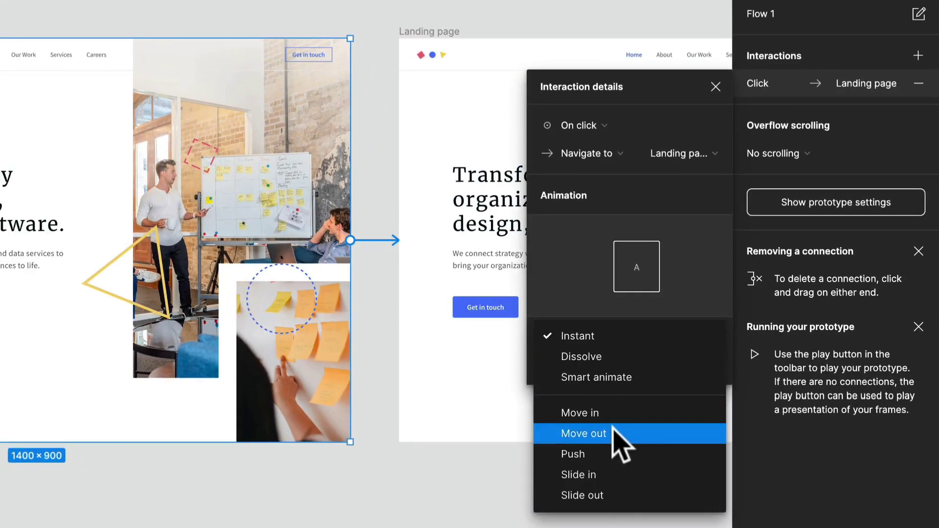
click(615, 414)
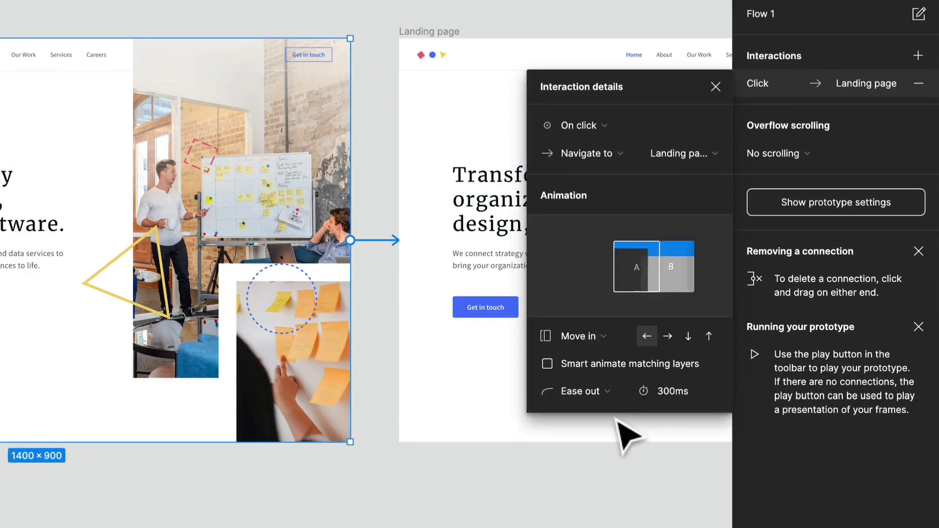
click(596, 338)
click(600, 298)
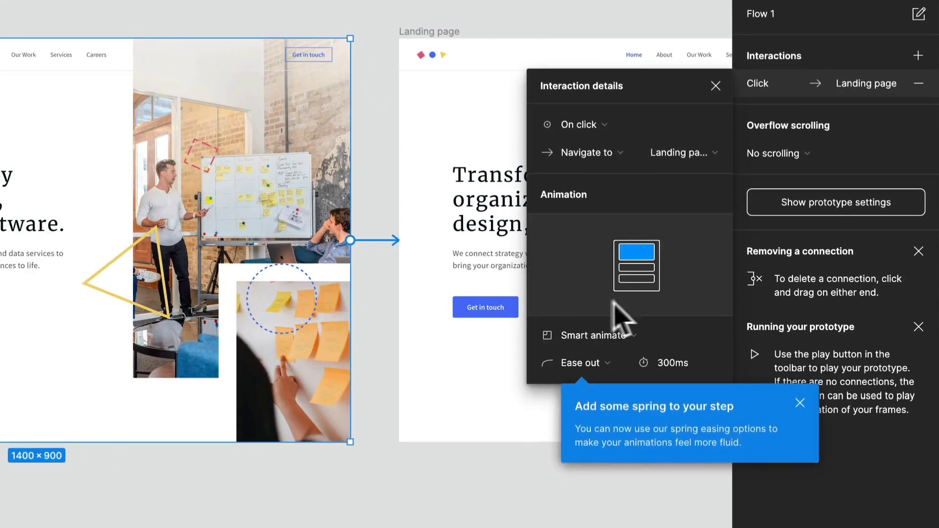
click(594, 372)
click(617, 467)
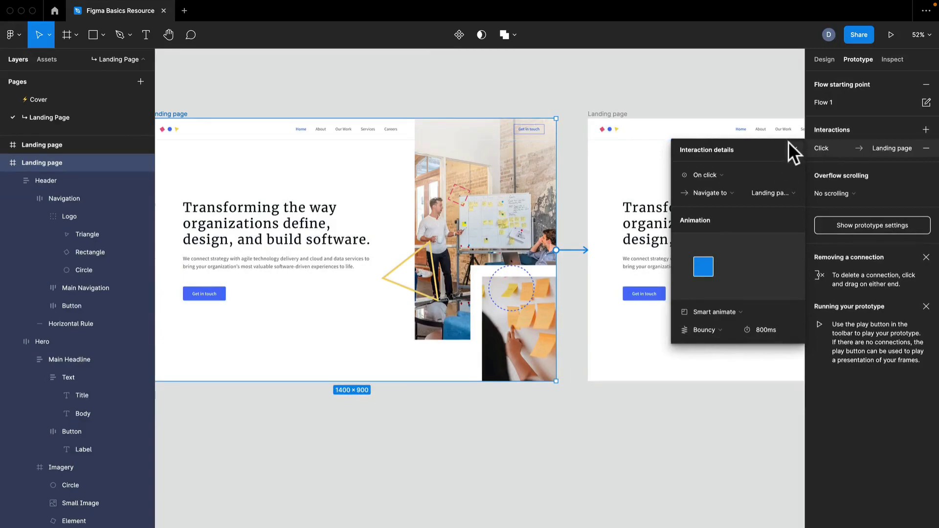
- Close the interaction details and set the prototype device to iPhone 13 Pro
click(765, 110)
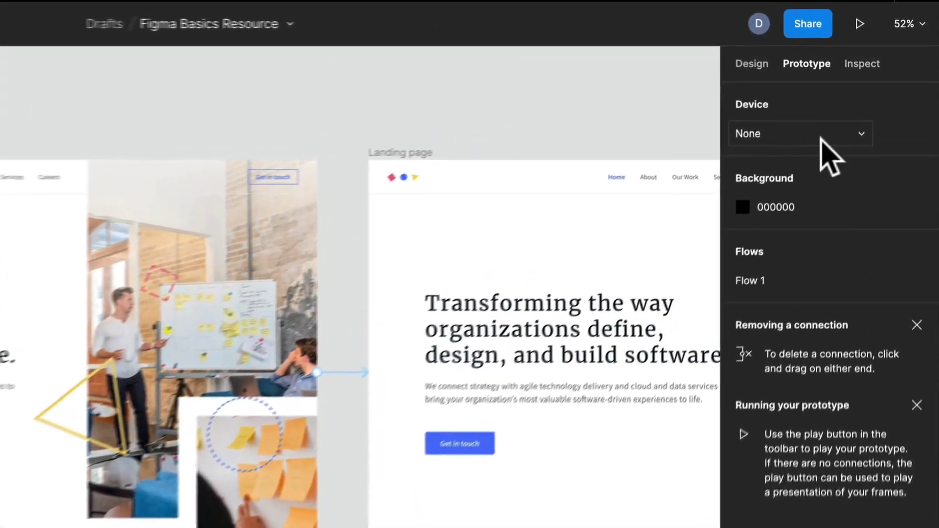
click(761, 141)
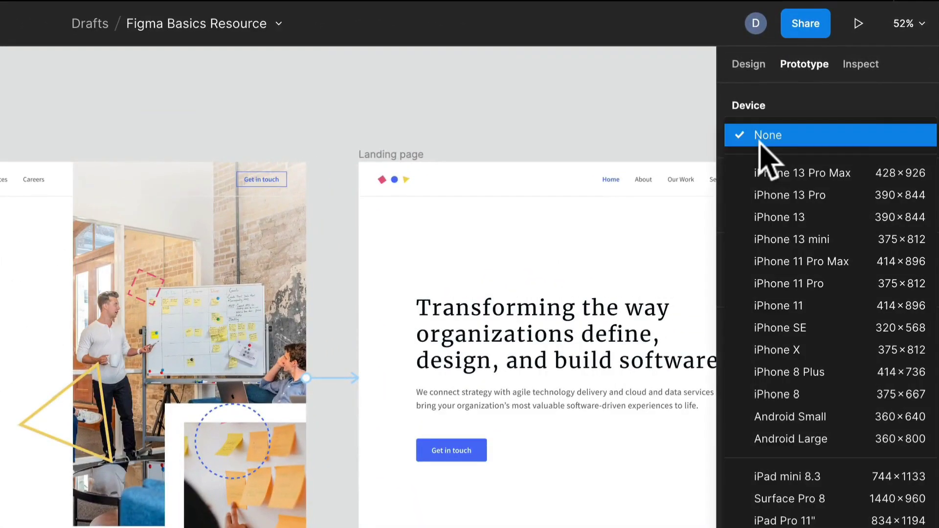
click(812, 197)
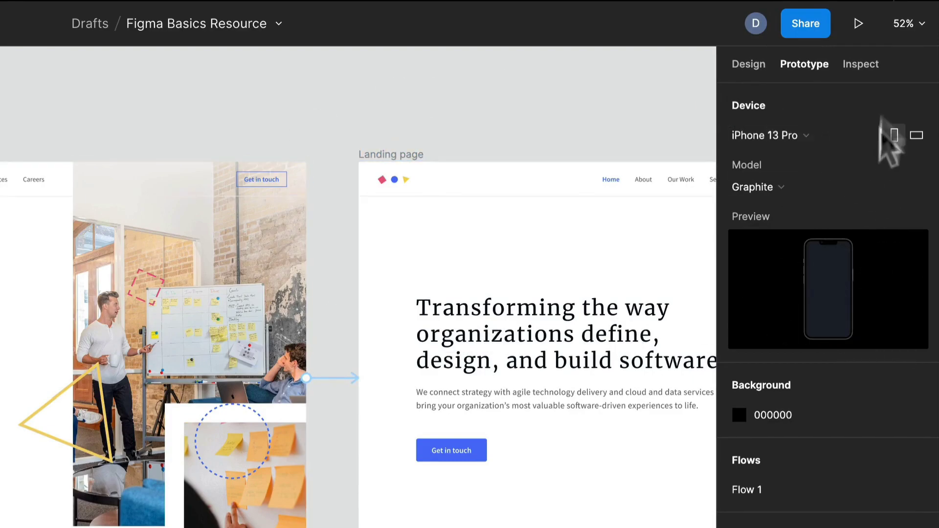
- Inspect the properties, CSS code, spacing distances and padding of the blue Get in touch button in the original Landing page's Hero
click(858, 66)
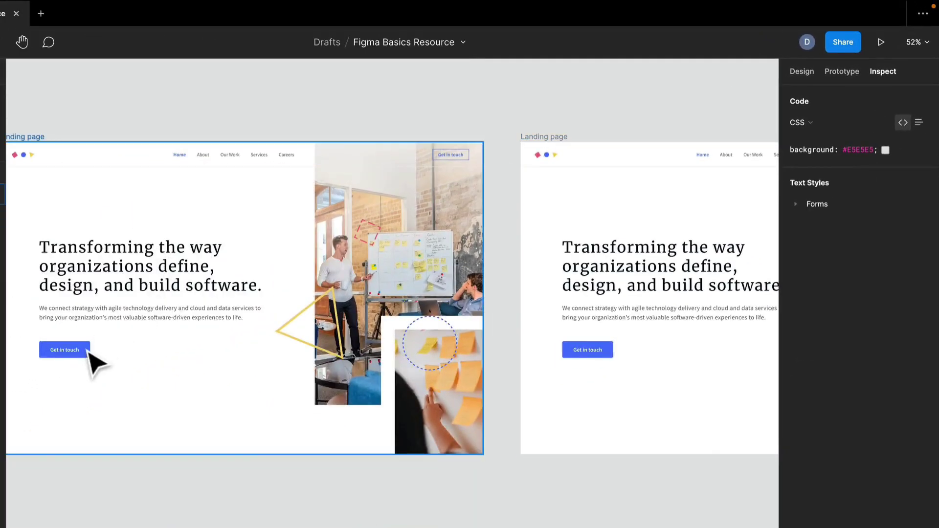
click(89, 349)
double_click(89, 350)
double_click(89, 350)
scroll(56, 347, up, 1)
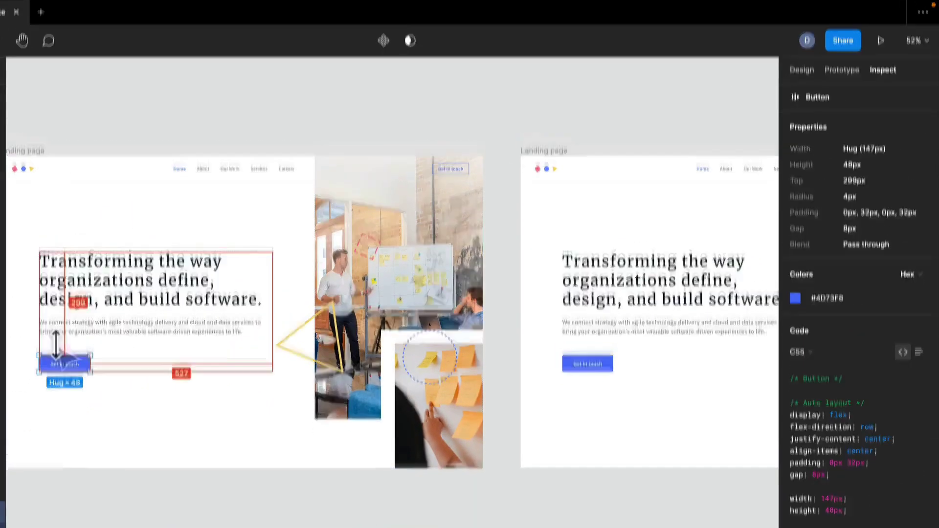
scroll(55, 348, up, 4)
drag(147, 489, 321, 304)
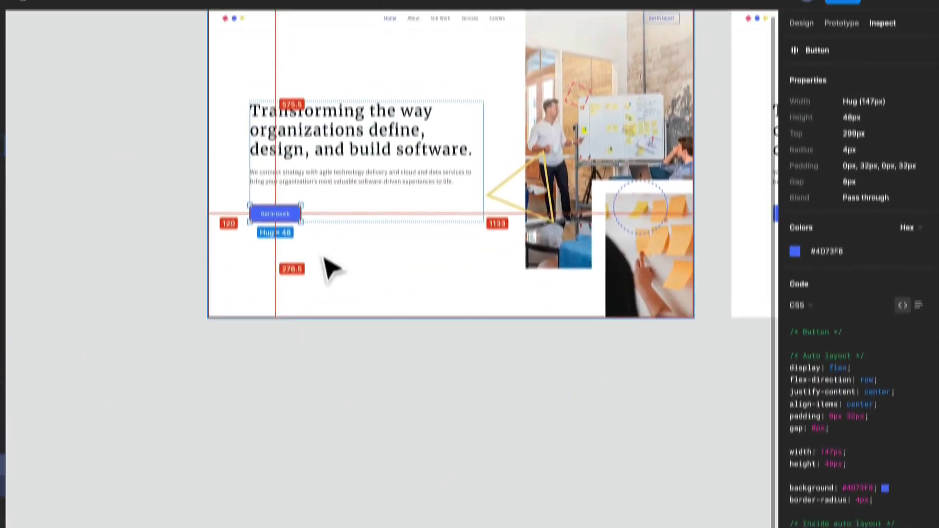
scroll(278, 210, up, 5)
scroll(278, 210, down, 5)
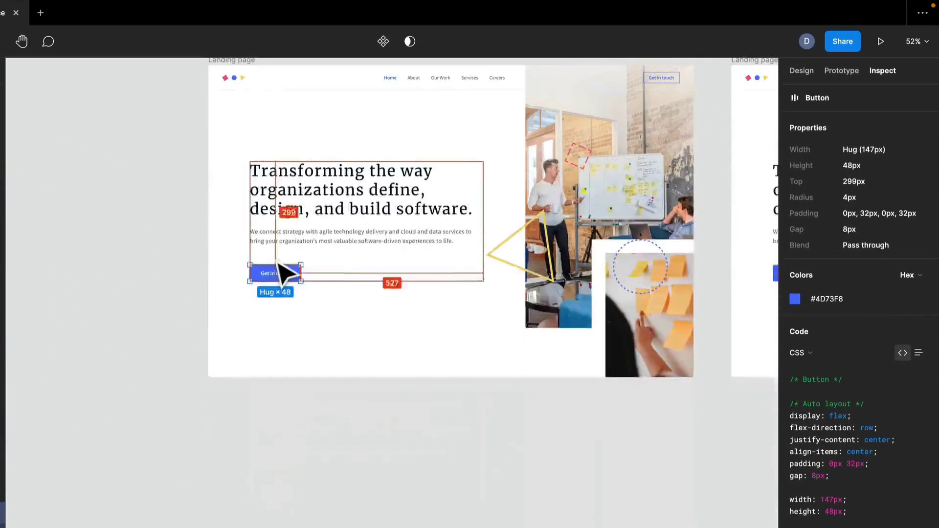
scroll(284, 272, up, 10)
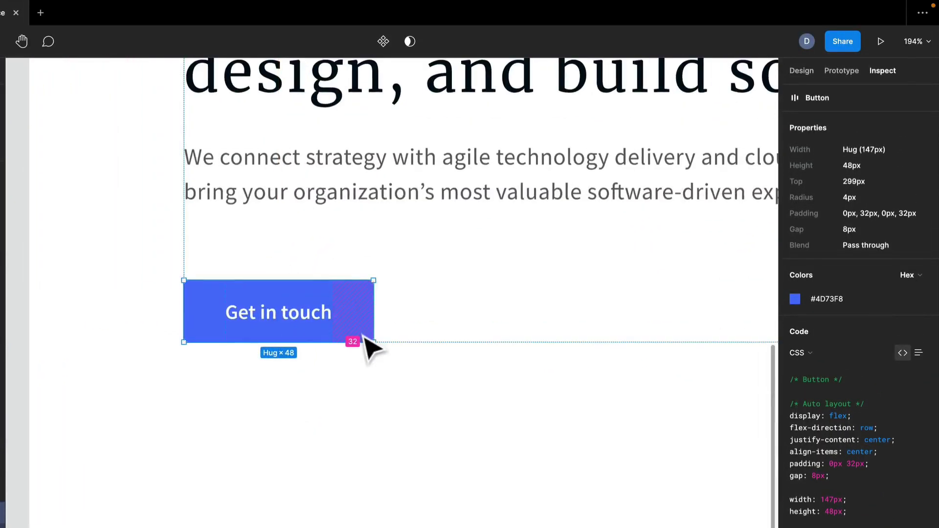
scroll(285, 289, up, 8)
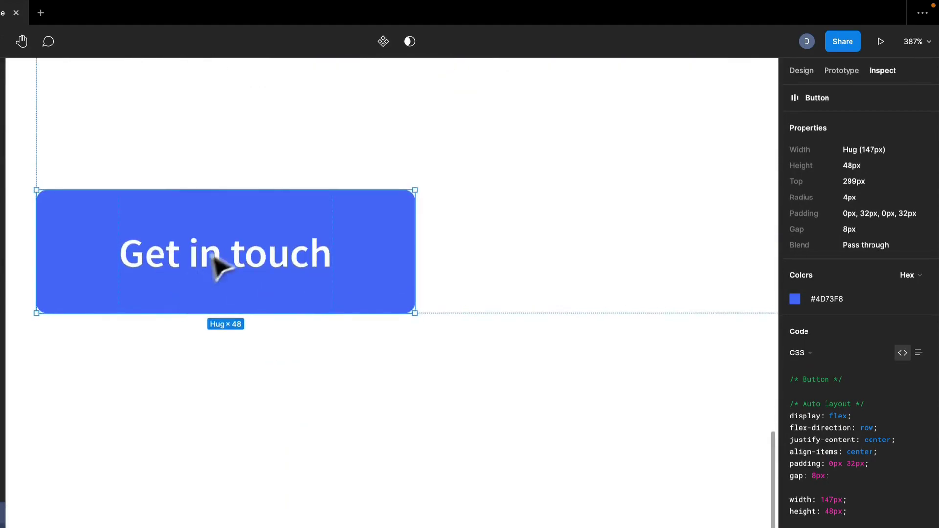